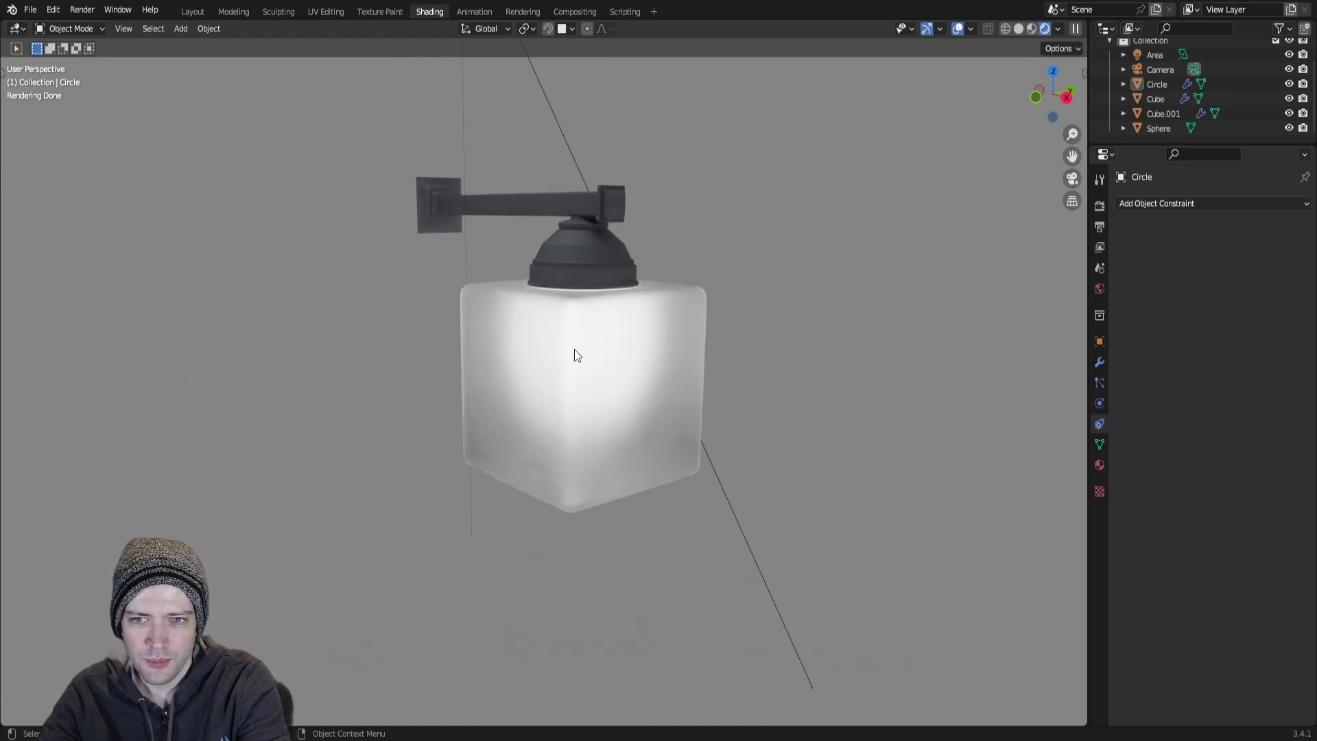
Select the lamp's dome and inspect its mesh edges in Edit Mode
{"action": "scroll", "coordinate": [574, 355], "scroll_direction": "up", "scroll_amount": 3}
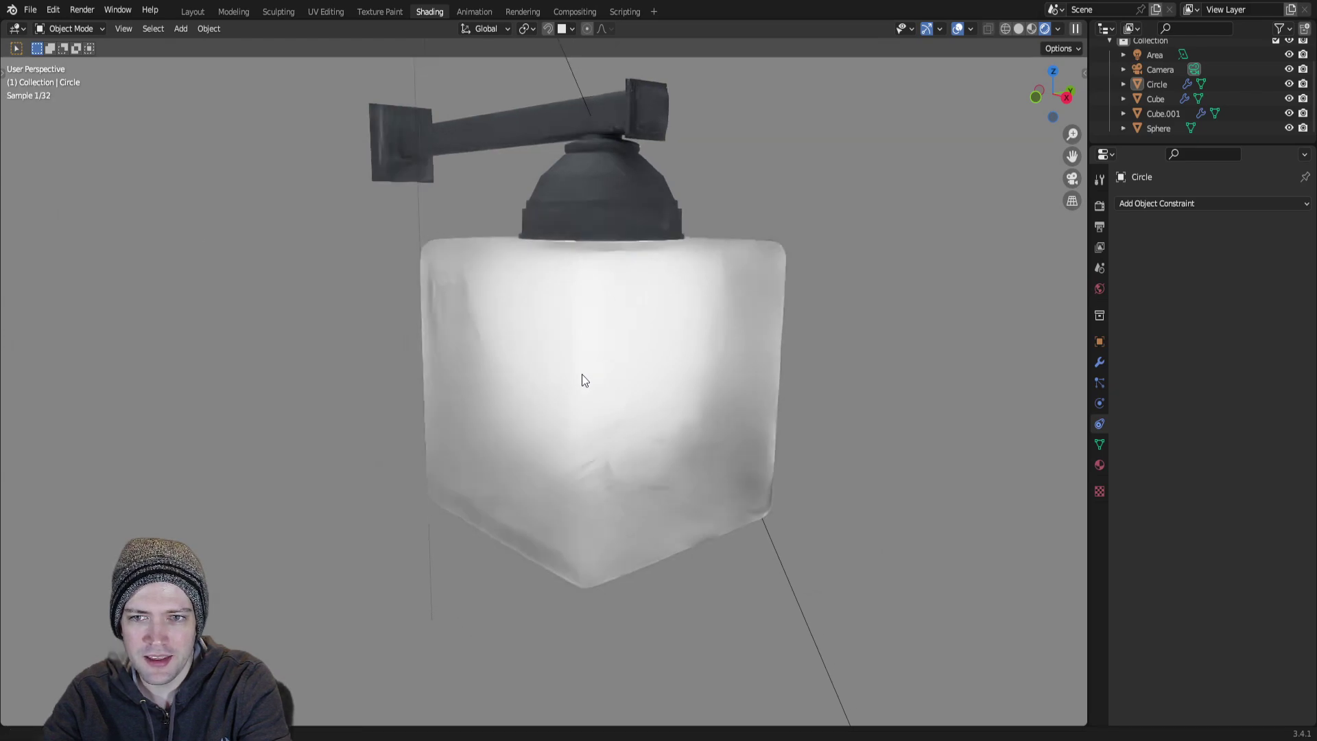
{"action": "middle_click_drag", "start_coordinate": [581, 380], "coordinate": [518, 432]}
{"action": "left_click", "coordinate": [523, 341]}
{"action": "scroll", "coordinate": [523, 340], "scroll_direction": "up", "scroll_amount": 3}
{"action": "scroll", "coordinate": [538, 422], "scroll_direction": "up", "scroll_amount": 2}
{"action": "key", "text": "Tab"}
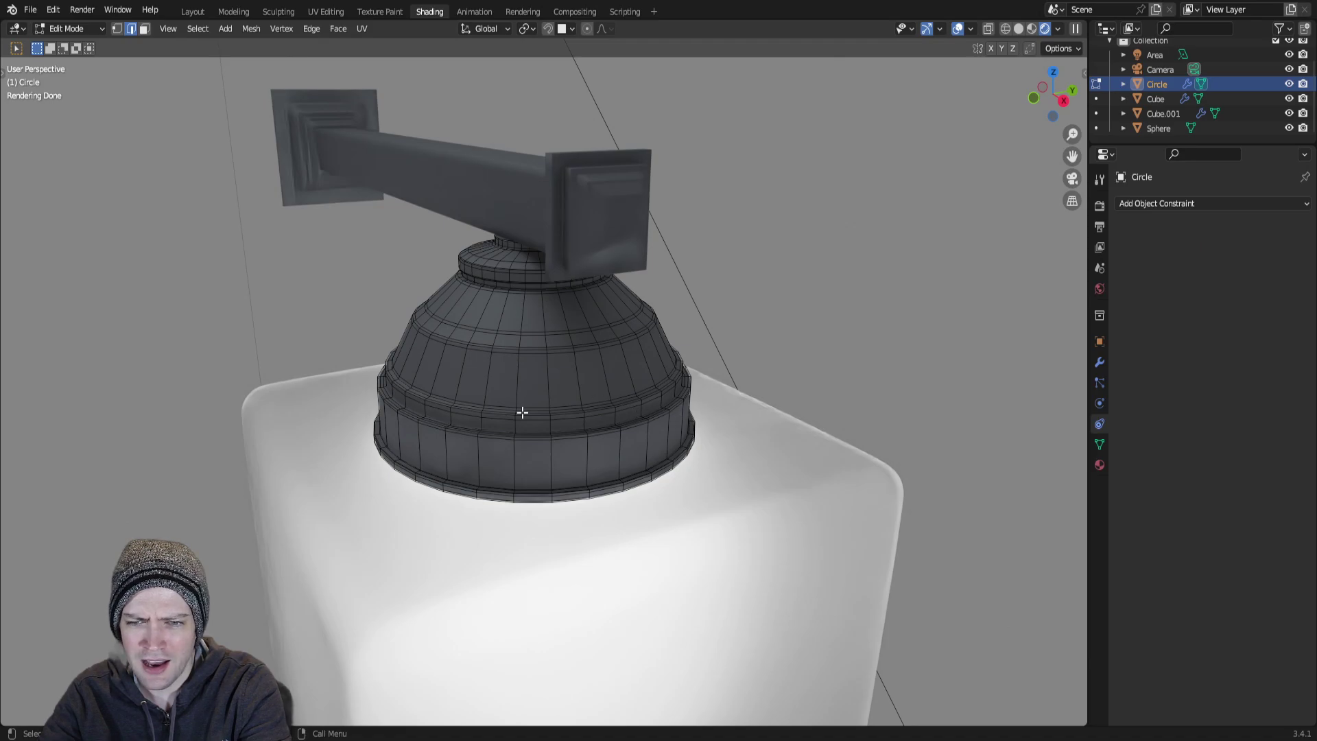
{"action": "key", "text": "Tab"}
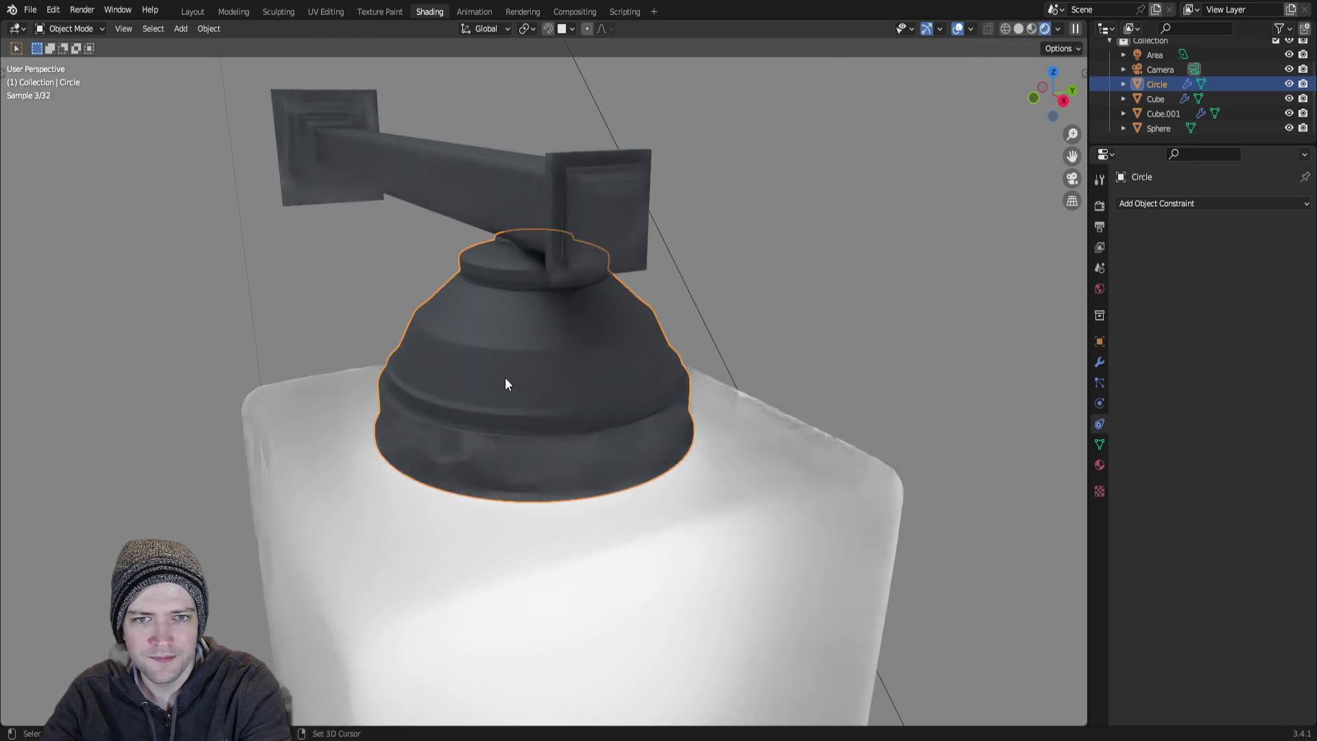
Select the lamp's wall arm and inspect its mesh edges in Edit Mode
{"action": "middle_click_drag", "start_coordinate": [506, 382], "coordinate": [417, 277]}
{"action": "left_click", "coordinate": [417, 277]}
{"action": "middle_click_drag", "start_coordinate": [623, 380], "coordinate": [604, 407]}
{"action": "key", "text": "Tab"}
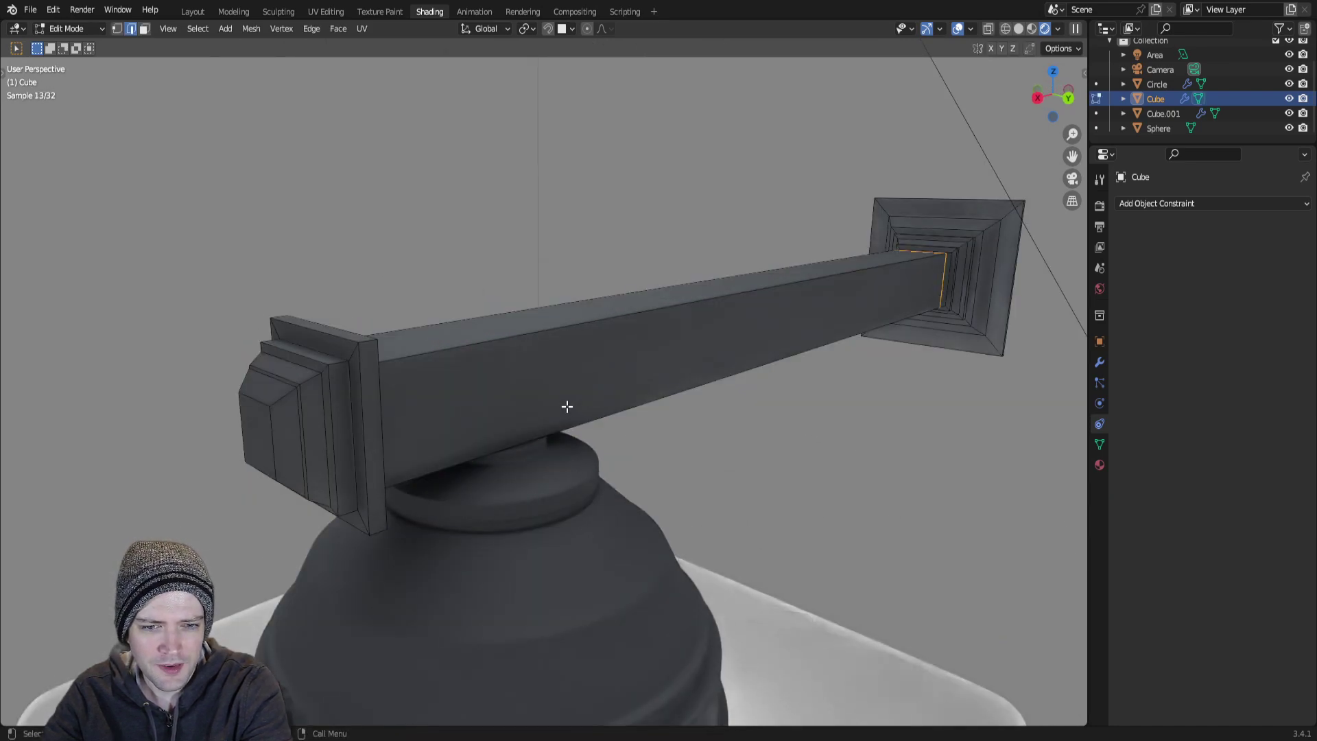
{"action": "key", "text": "Tab"}
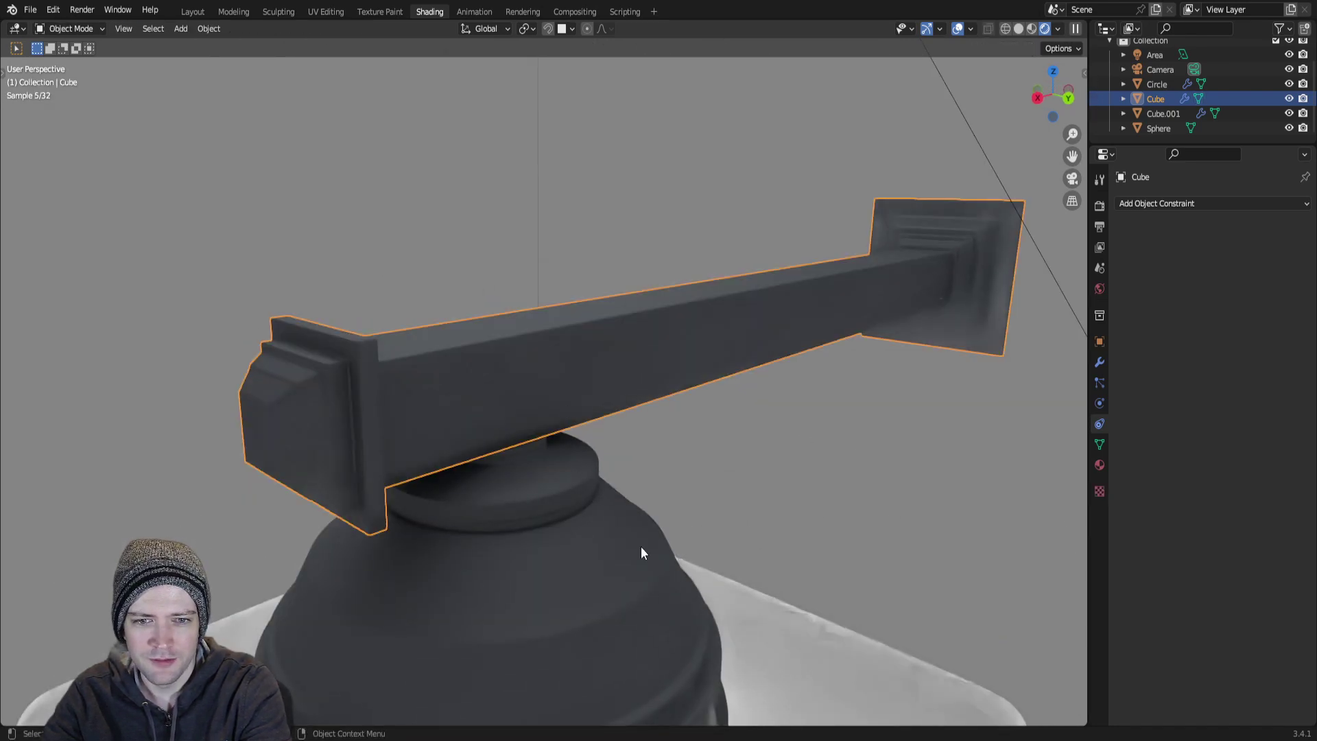
Hide the frosted glass cube shade and select the egg-shaped bulb inside
{"action": "middle_click_drag", "start_coordinate": [641, 550], "coordinate": [561, 332]}
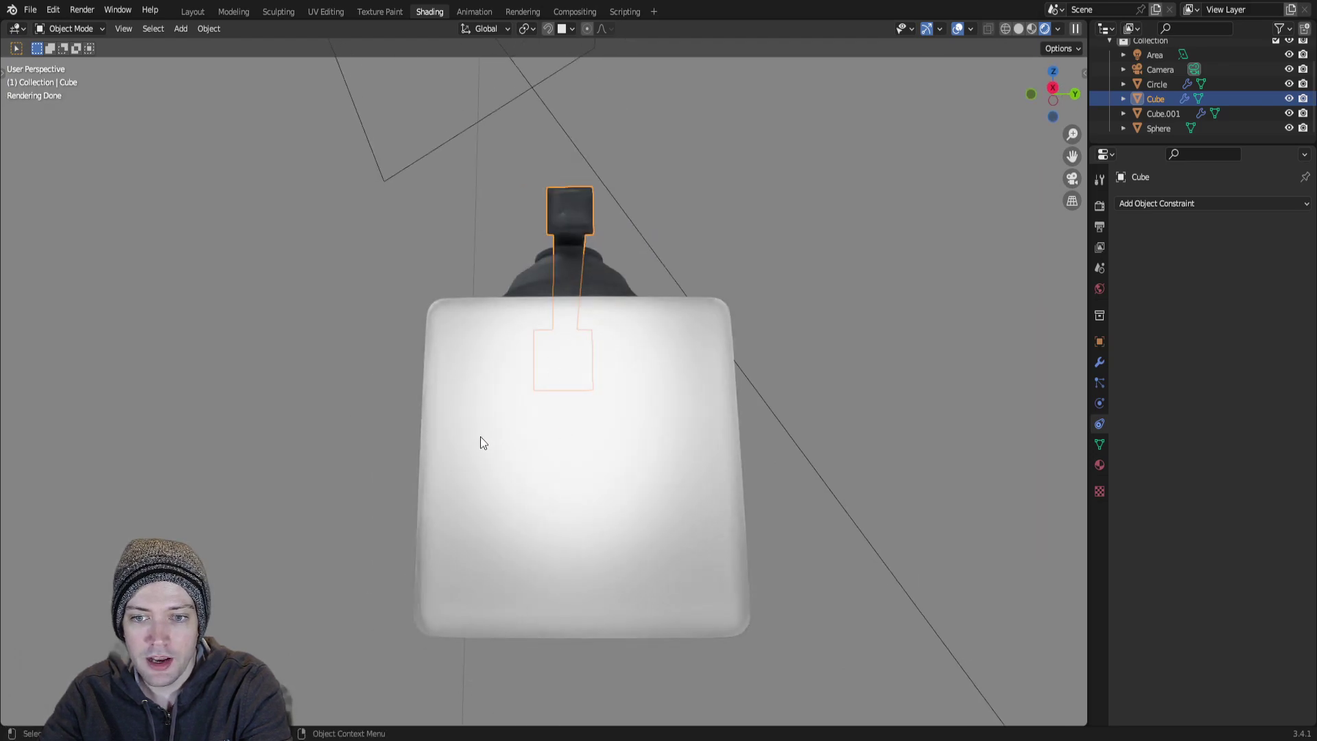
{"action": "middle_click_drag", "start_coordinate": [479, 441], "coordinate": [632, 371]}
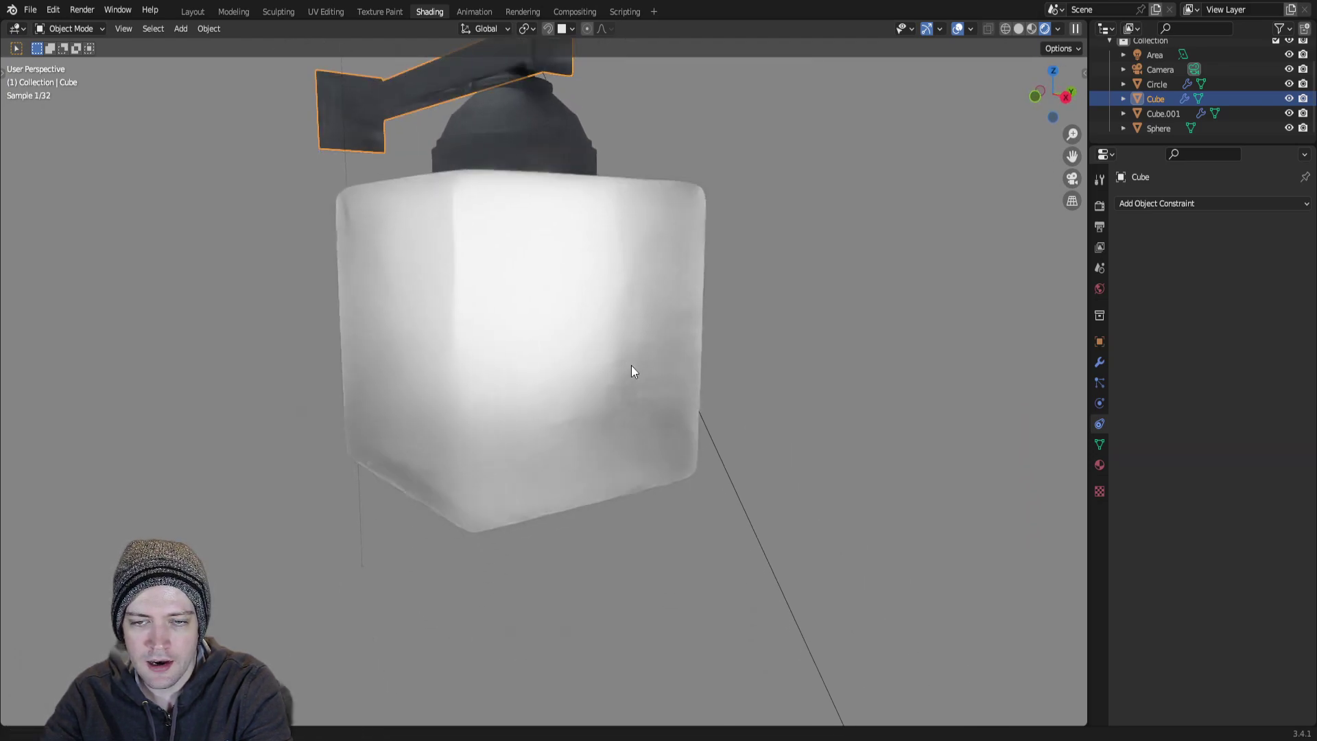
{"action": "left_click", "coordinate": [586, 360]}
{"action": "key", "text": "h"}
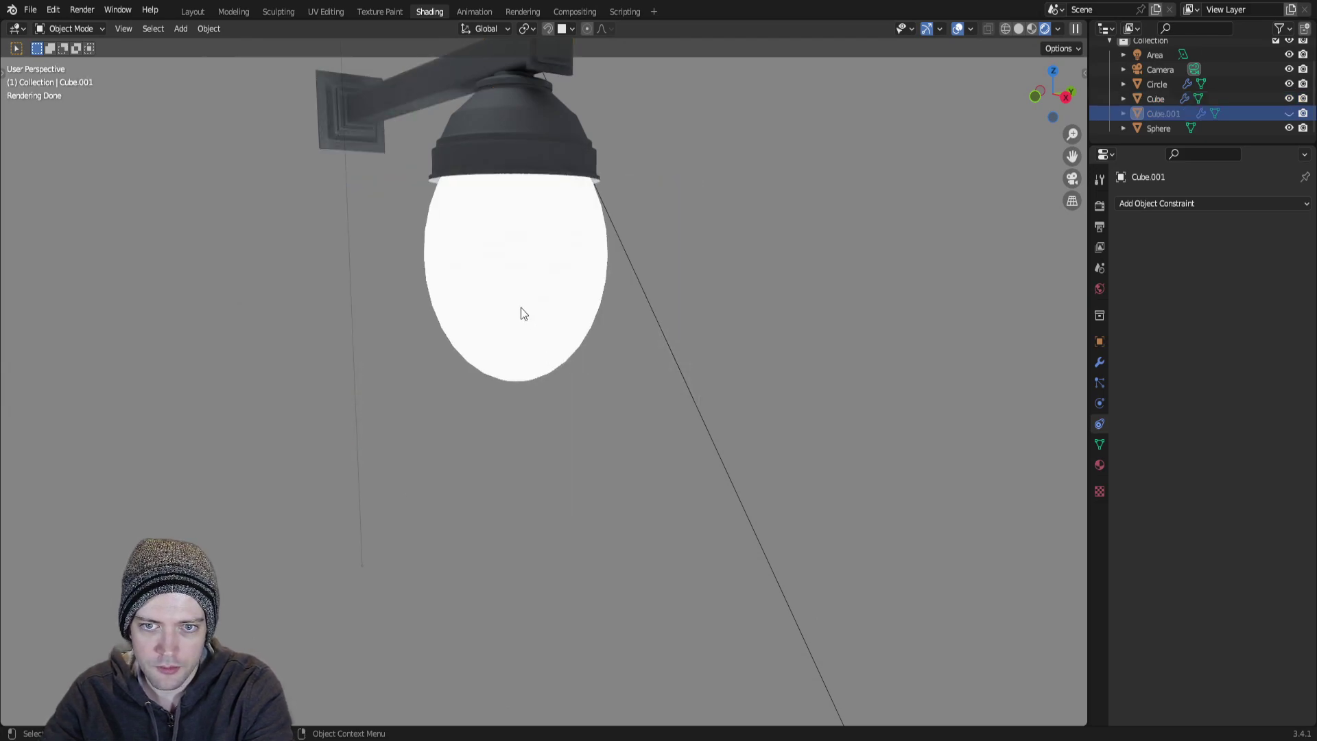
{"action": "left_click", "coordinate": [520, 308]}
{"action": "middle_click_drag", "start_coordinate": [647, 306], "coordinate": [713, 323]}
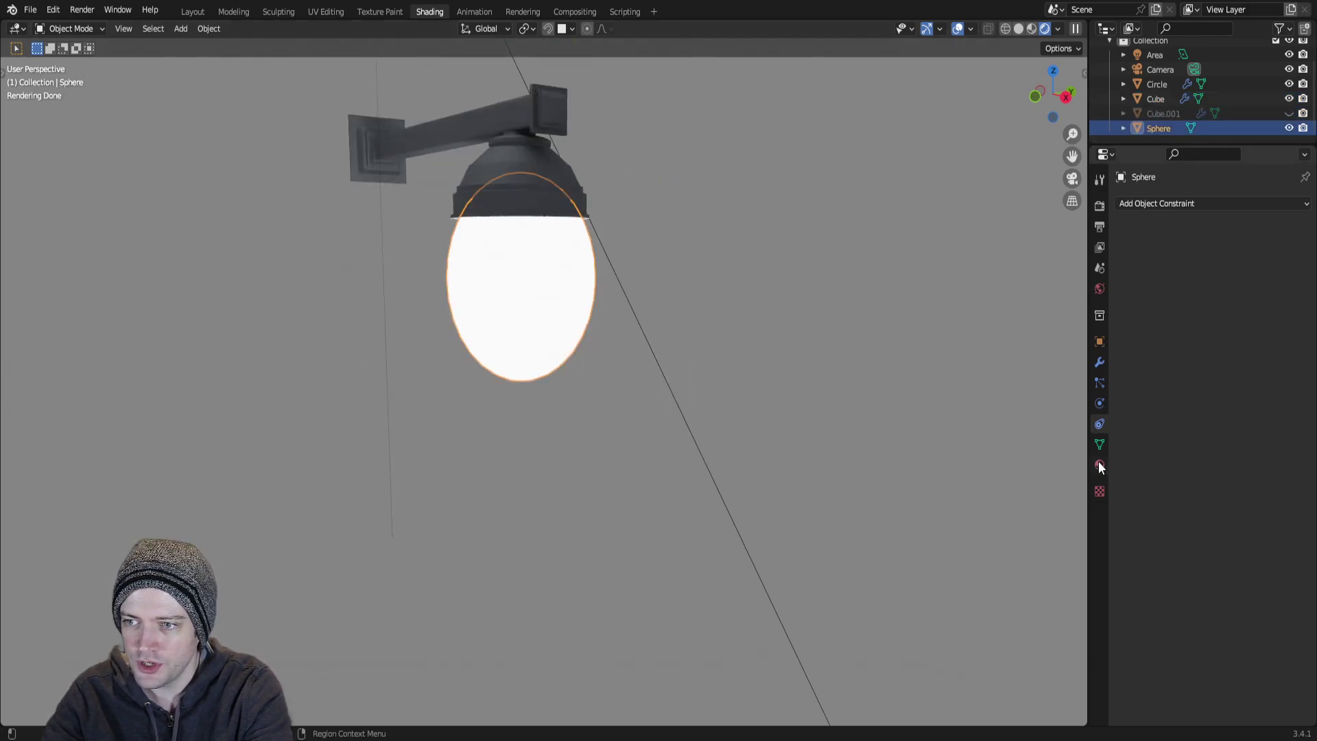
Raise the bulb material's Emission Strength to 7.200 and unhide the glass cube shade
{"action": "left_click", "coordinate": [1099, 467]}
{"action": "mouse_move", "coordinate": [1271, 376]}
{"action": "left_mouse_down"}
{"action": "mouse_move", "coordinate": [1207, 377]}
{"action": "mouse_move", "coordinate": [1262, 377]}
{"action": "mouse_move", "coordinate": [1245, 377]}
{"action": "left_mouse_up"}
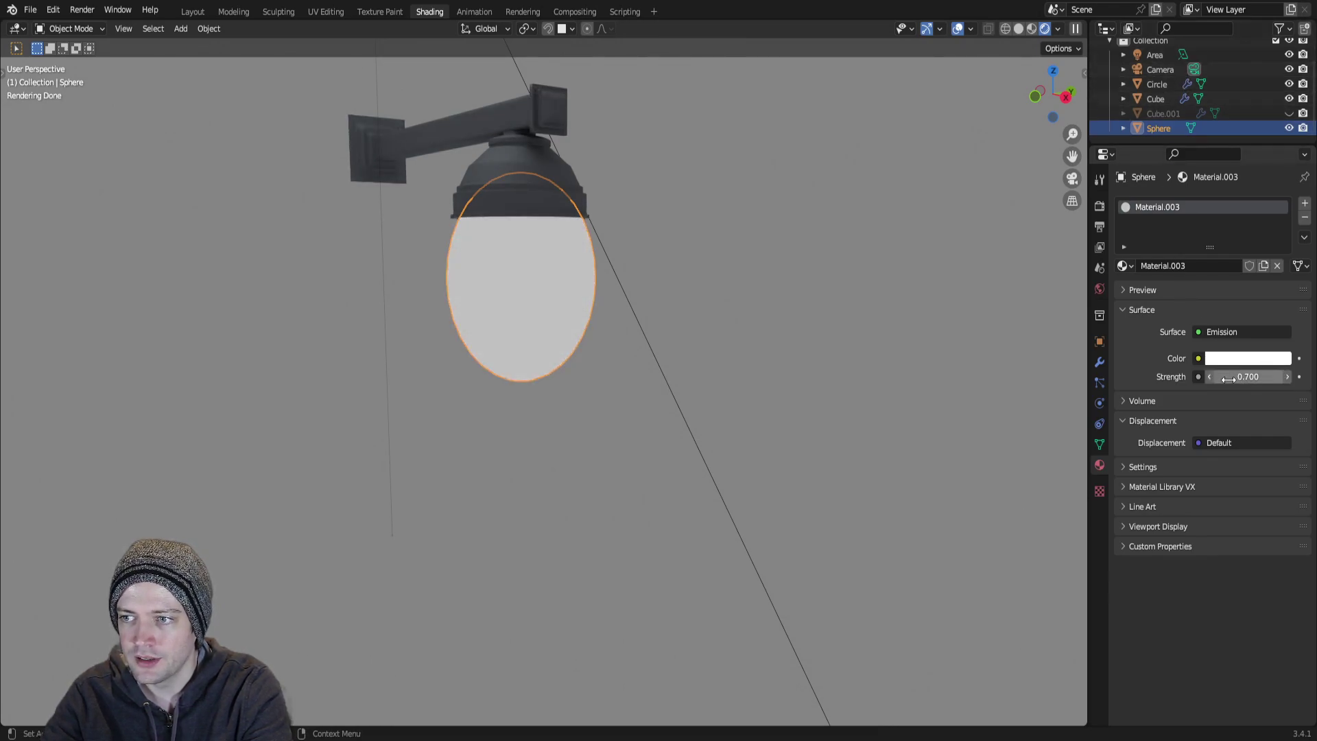
{"action": "left_click_drag", "start_coordinate": [1228, 377], "coordinate": [1268, 377]}
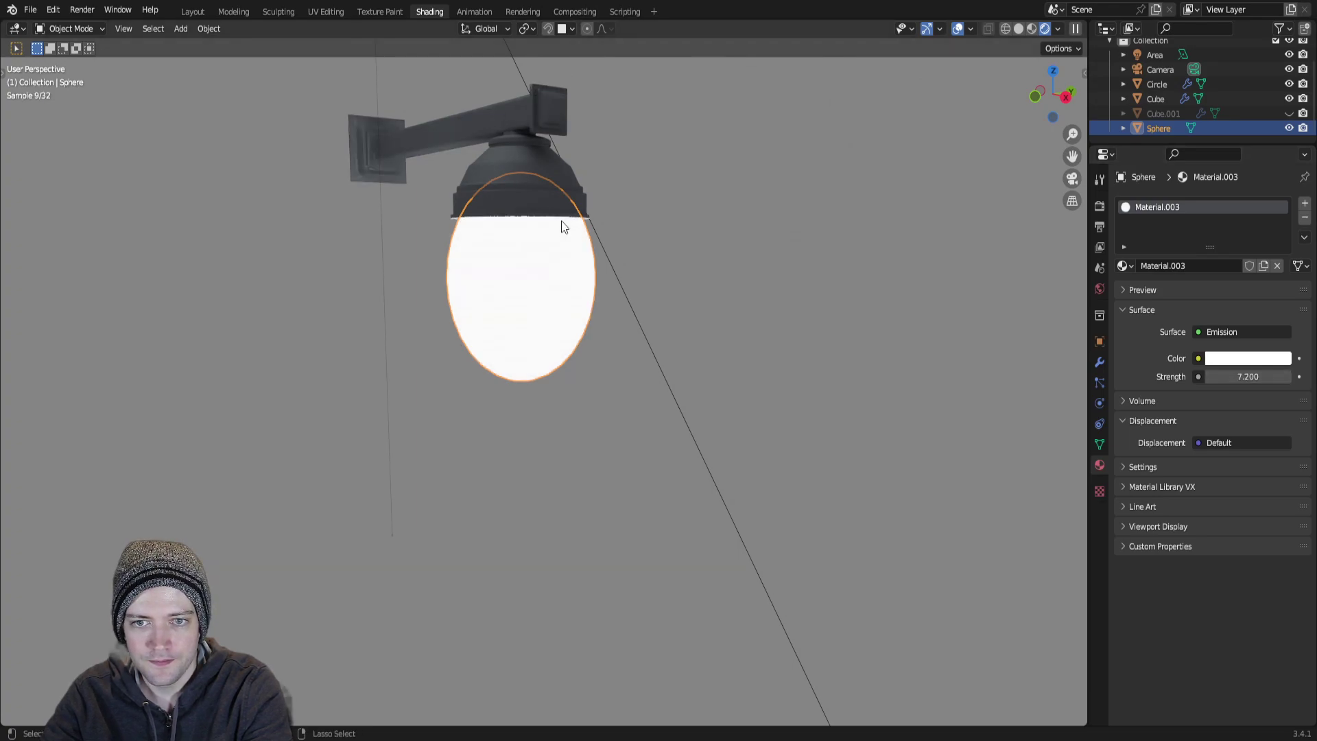
{"action": "key", "text": "alt+h"}
{"action": "middle_click_drag", "start_coordinate": [563, 227], "coordinate": [528, 241]}
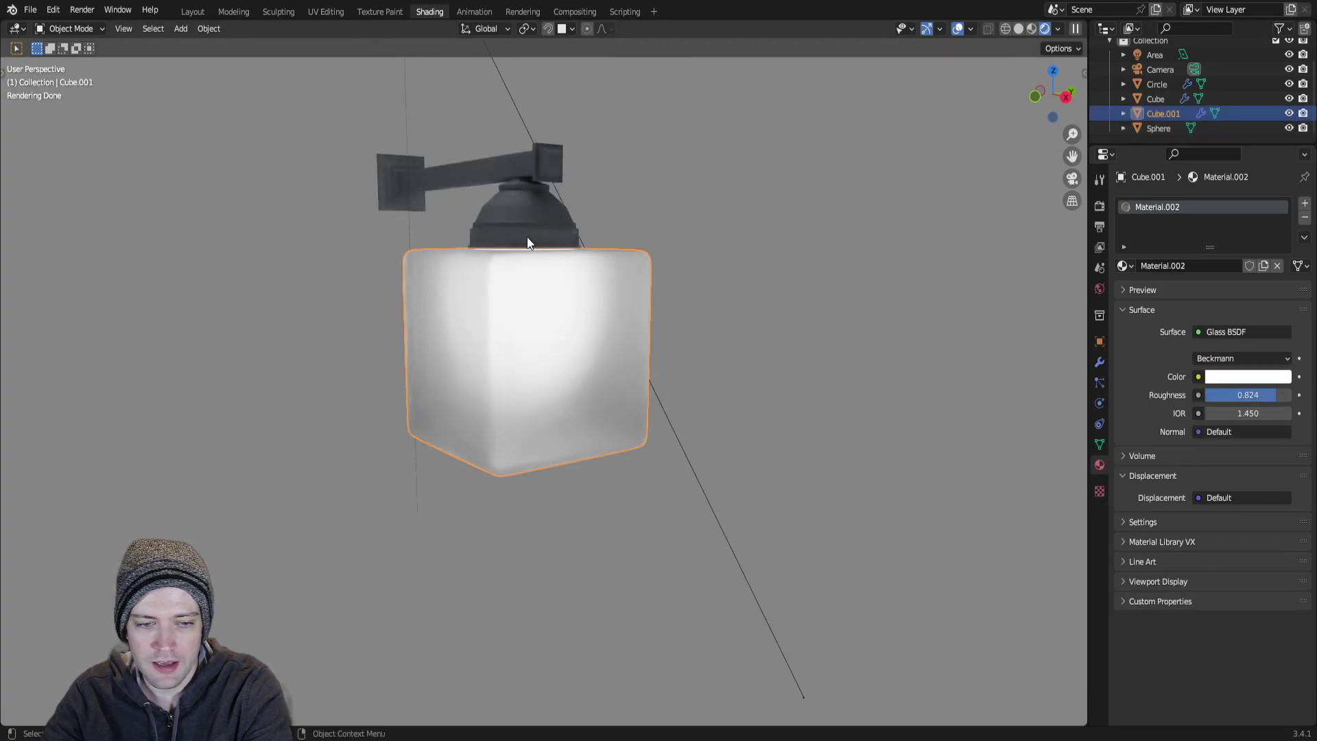
Quit light13.blend without saving and orbit the newly opened pillar scene
{"action": "key", "text": "ctrl+q"}
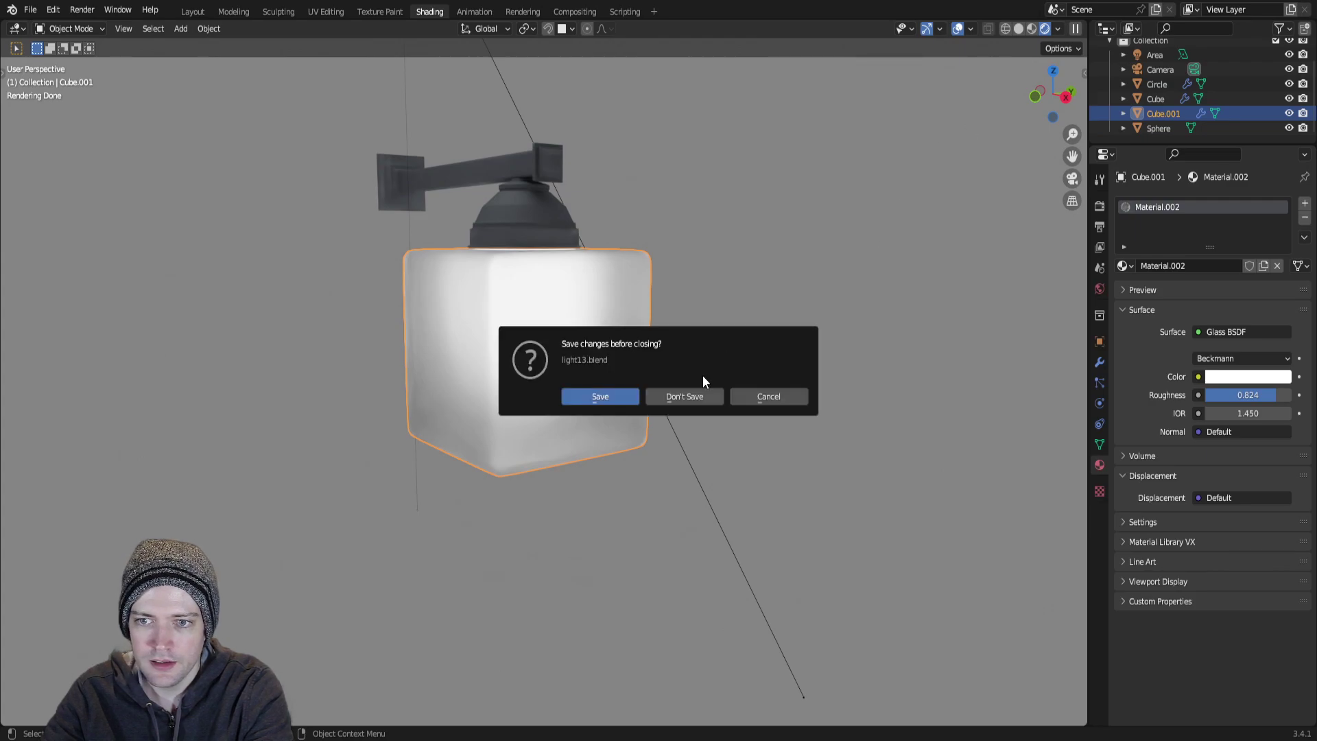
{"action": "left_click", "coordinate": [686, 397]}
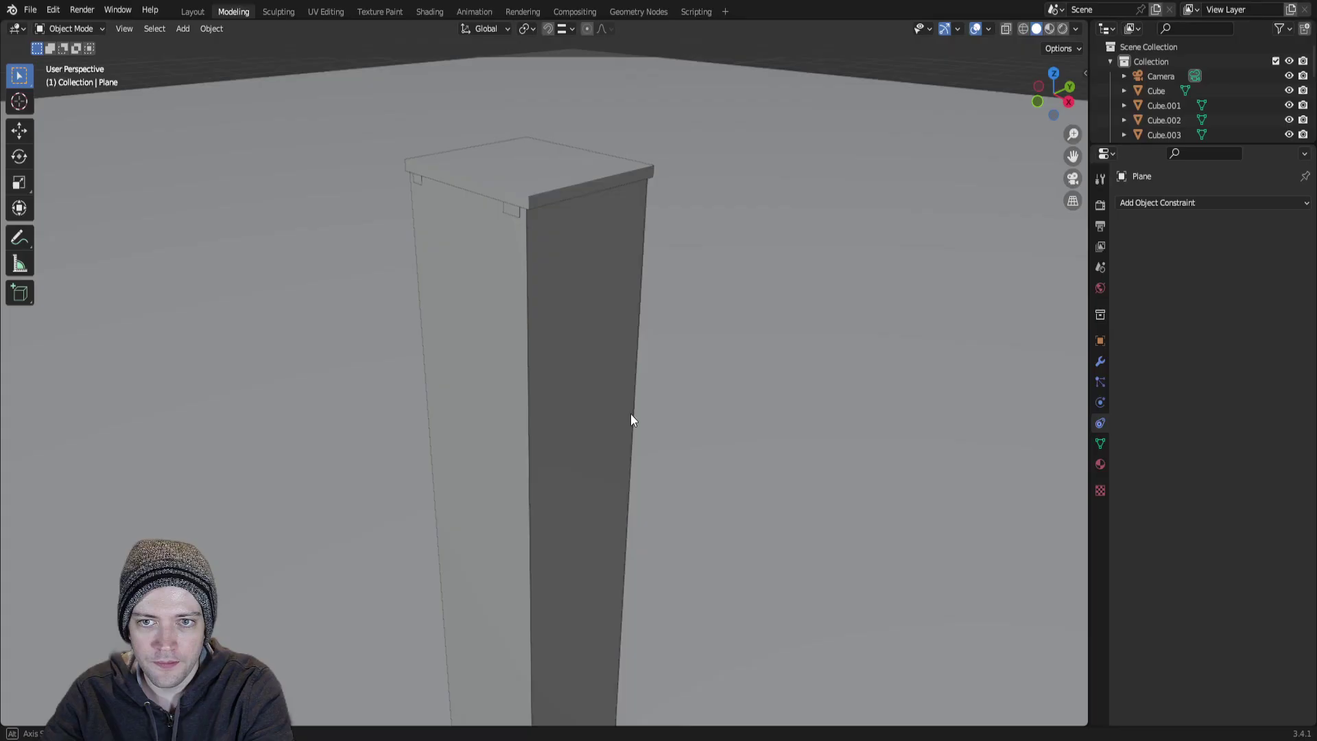
{"action": "middle_click_drag", "start_coordinate": [632, 420], "coordinate": [823, 291]}
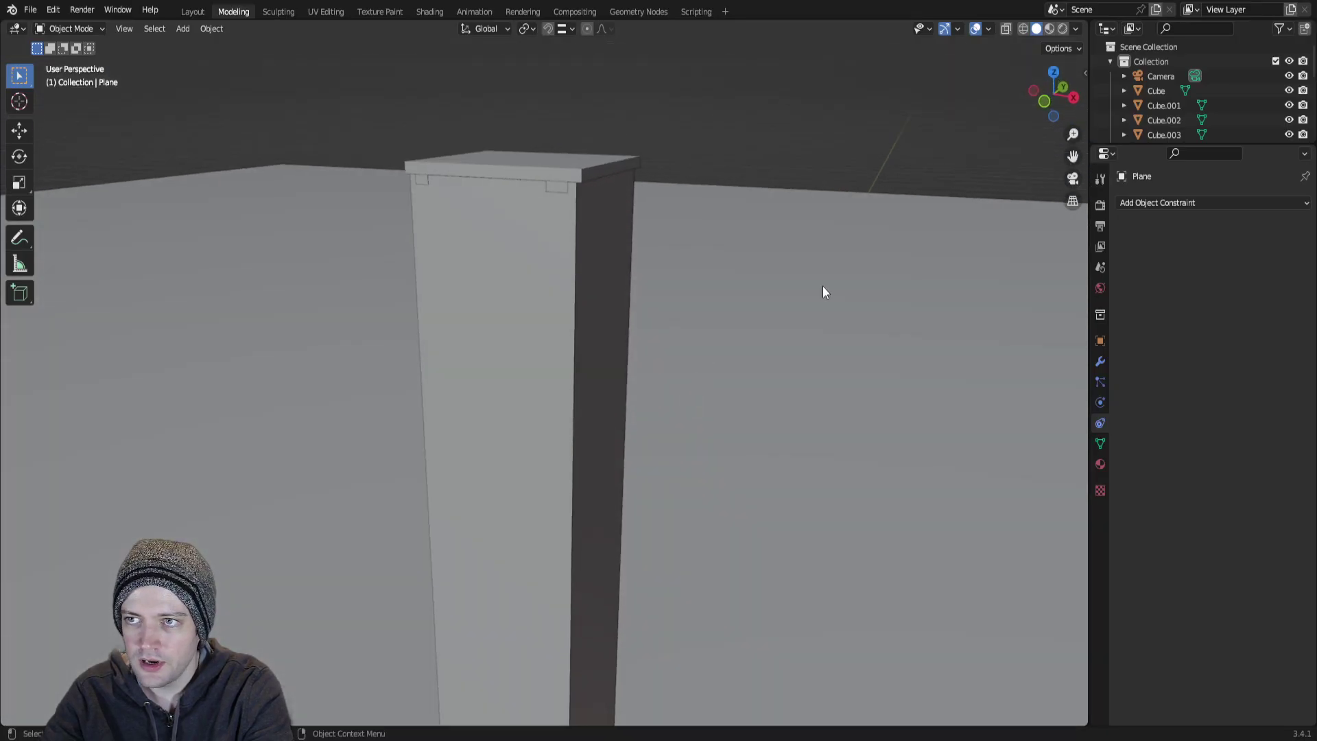
Switch the viewport to Rendered shading and frame the showcase's black top
{"action": "left_click", "coordinate": [1063, 30]}
{"action": "mouse_move", "coordinate": [561, 490]}
{"action": "middle_mouse_down"}
{"action": "mouse_move", "coordinate": [623, 393]}
{"action": "mouse_move", "coordinate": [647, 461]}
{"action": "mouse_move", "coordinate": [641, 338]}
{"action": "mouse_move", "coordinate": [640, 397]}
{"action": "middle_mouse_up"}
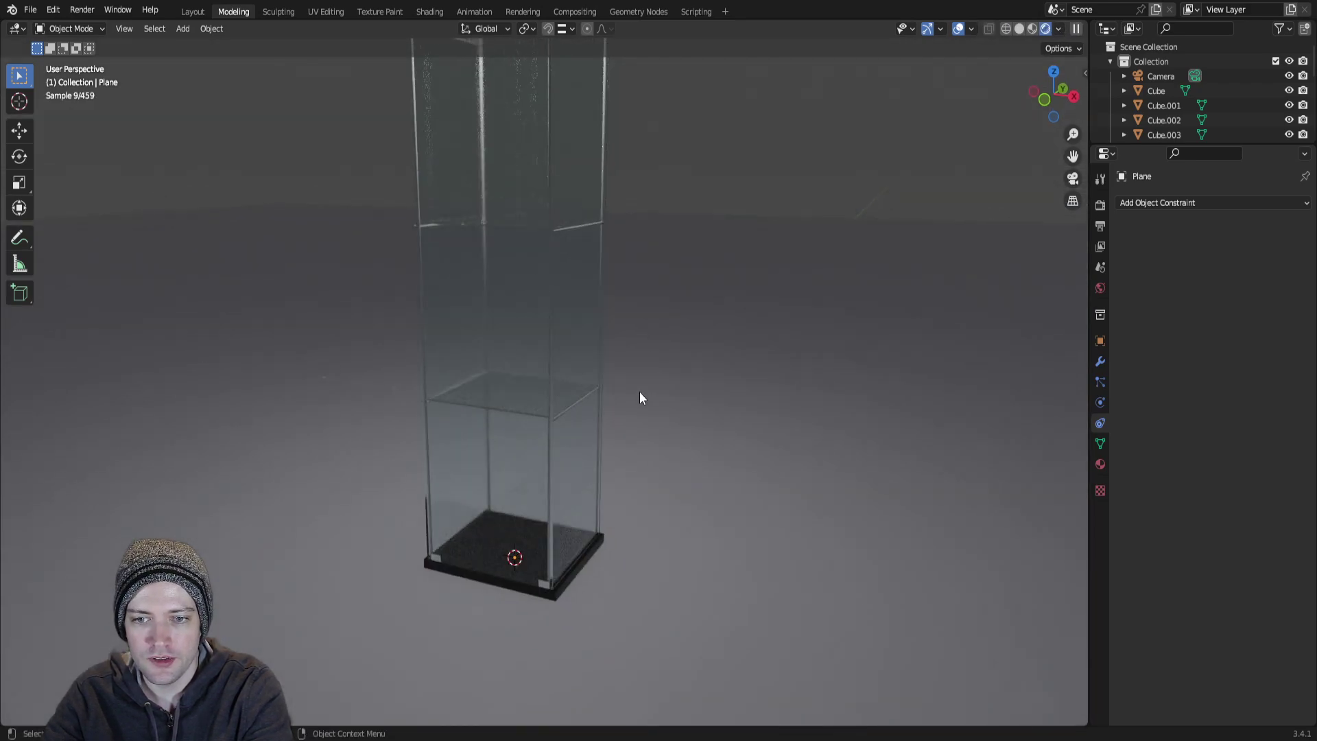
{"action": "scroll", "coordinate": [631, 404], "scroll_direction": "up", "scroll_amount": 3}
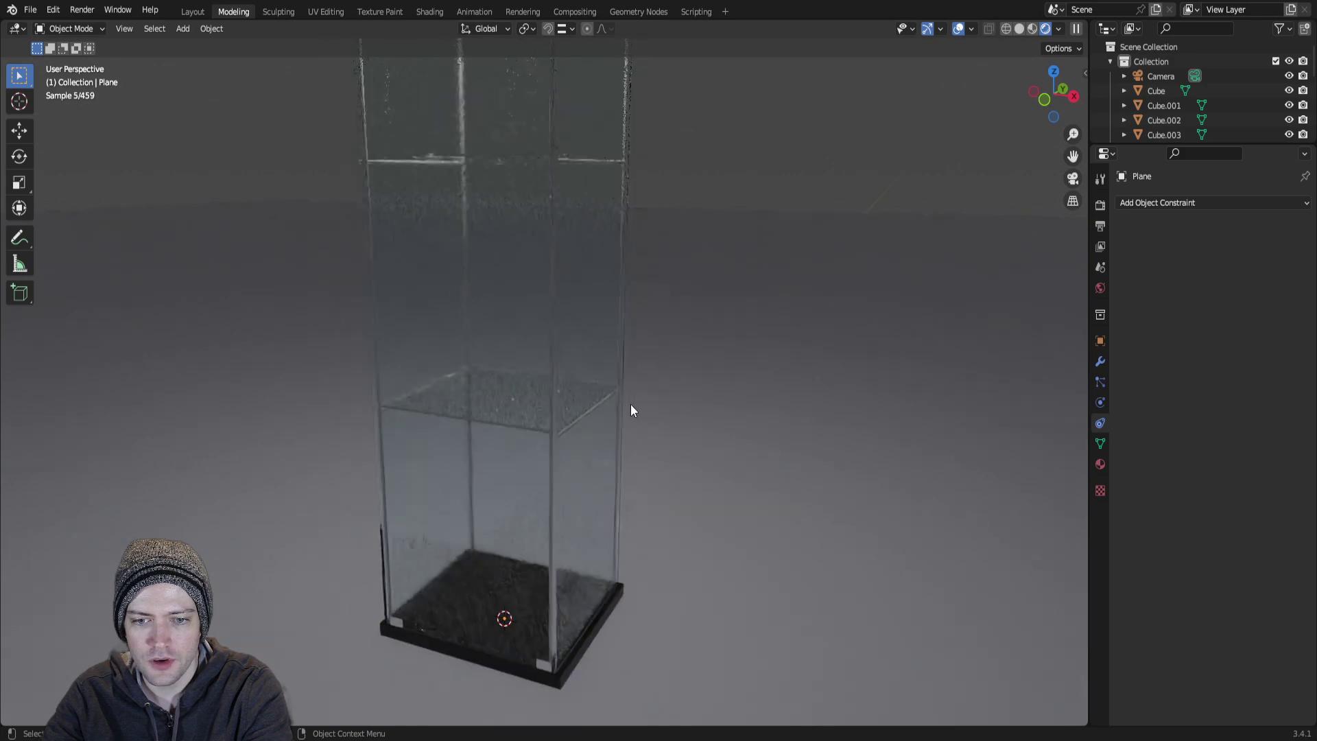
{"action": "middle_click_drag", "start_coordinate": [599, 236], "coordinate": [509, 354]}
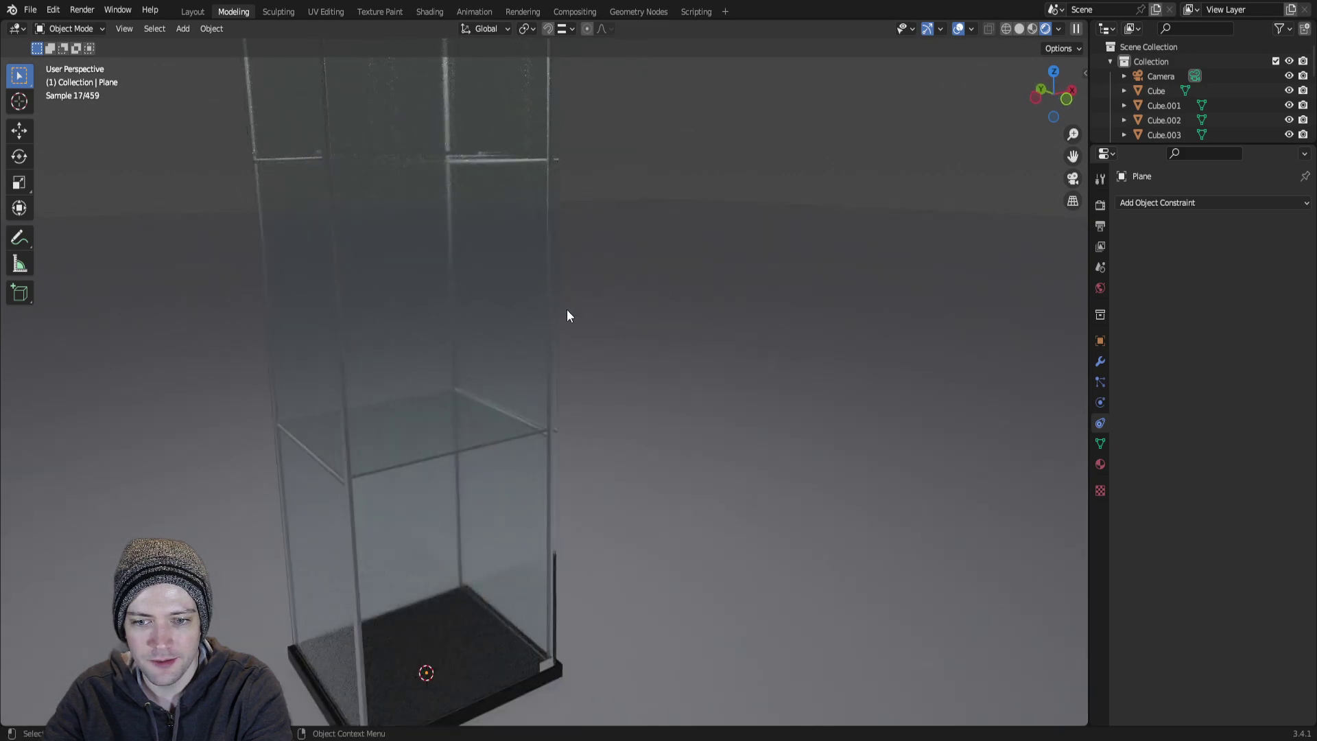
{"action": "middle_click_drag", "start_coordinate": [567, 315], "coordinate": [523, 532], "text": "shift"}
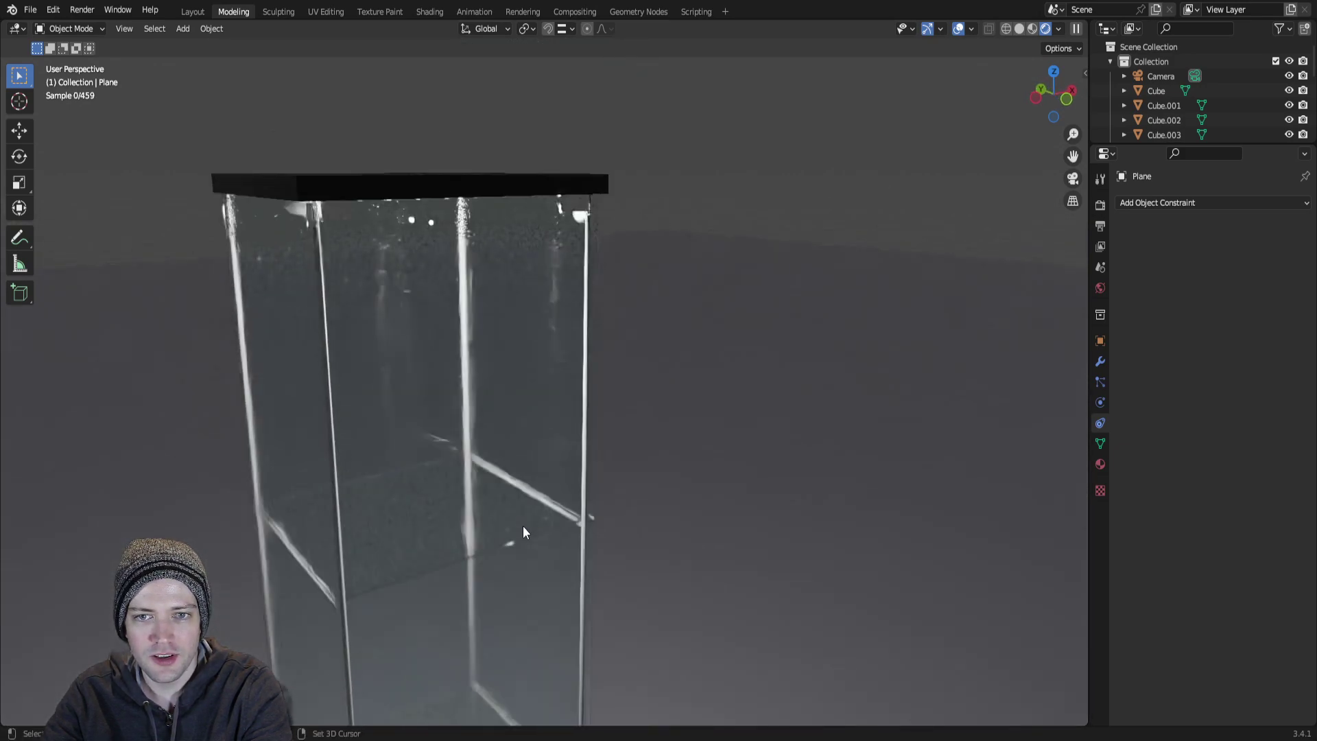
{"action": "middle_click_drag", "start_coordinate": [480, 355], "coordinate": [424, 352]}
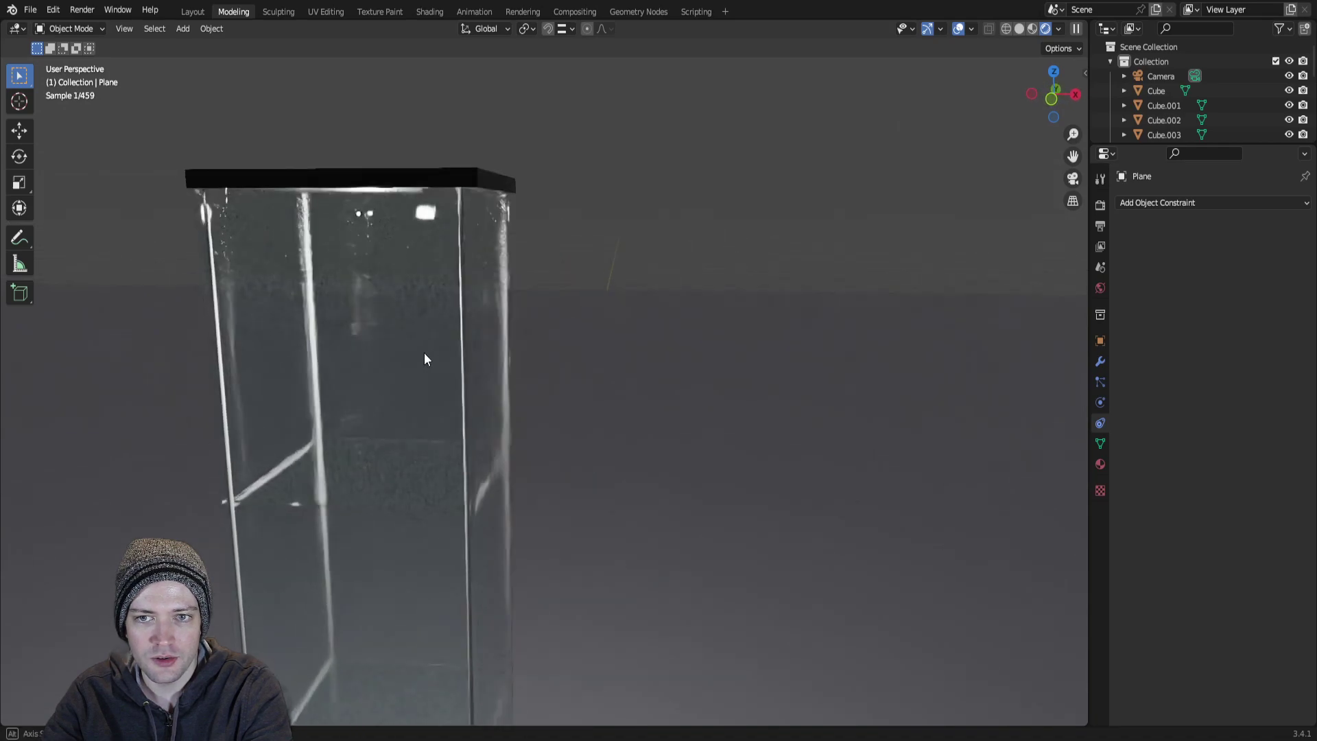
Select Cube.009 under the top, check its mesh in Edit Mode, then view the lid from above
{"action": "left_click", "coordinate": [433, 190]}
{"action": "left_click", "coordinate": [435, 193]}
{"action": "key", "text": "Tab"}
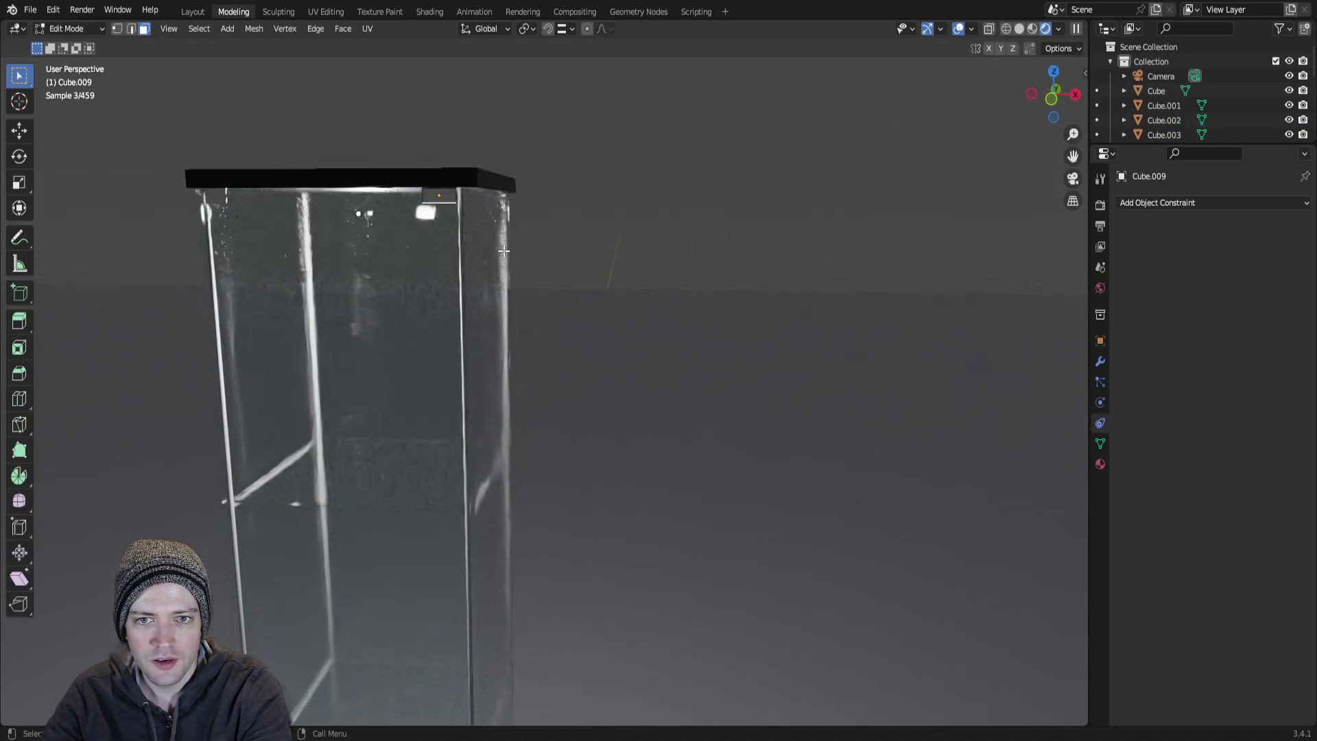
{"action": "key", "text": "Tab"}
{"action": "middle_click_drag", "start_coordinate": [393, 274], "coordinate": [415, 328]}
{"action": "left_click", "coordinate": [416, 139]}
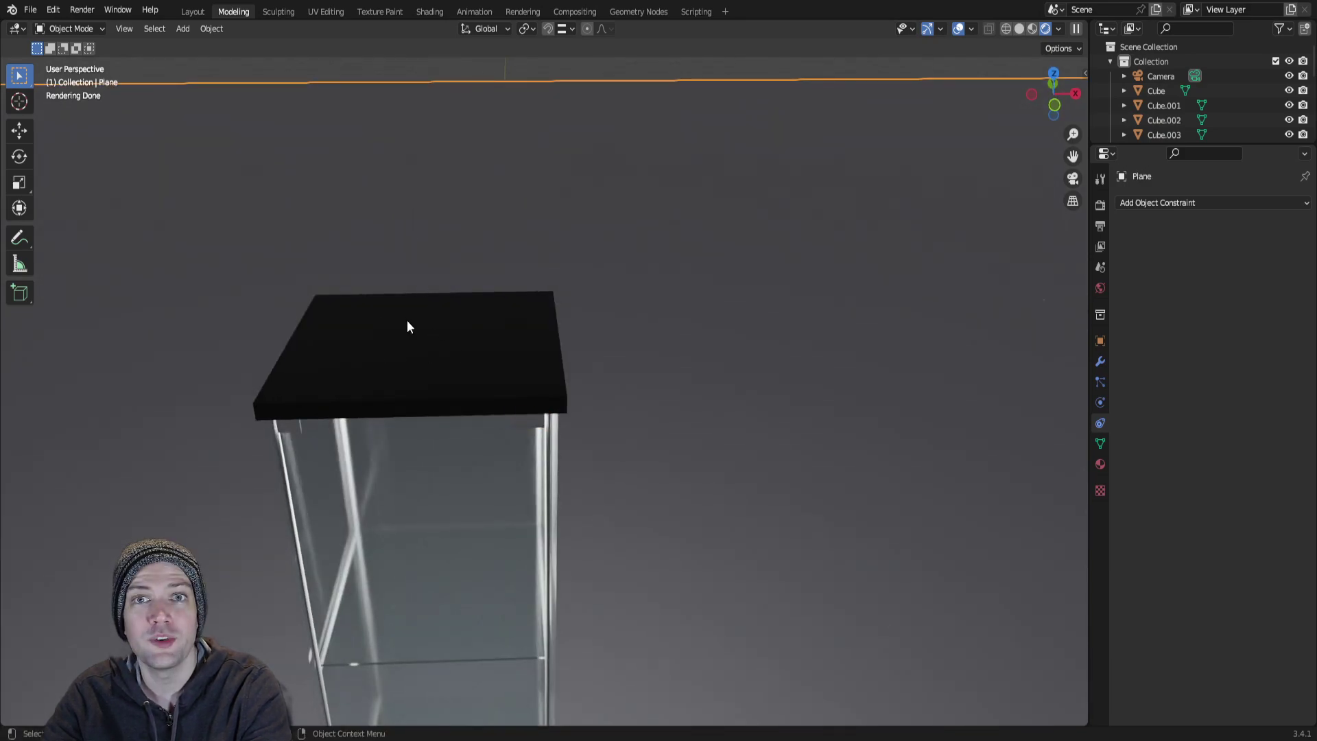
Orbit, pan and zoom around the glass cabinet's lit top underside, base and shelves, briefly selecting Cube.003
{"action": "middle_click_drag", "start_coordinate": [405, 353], "coordinate": [446, 286]}
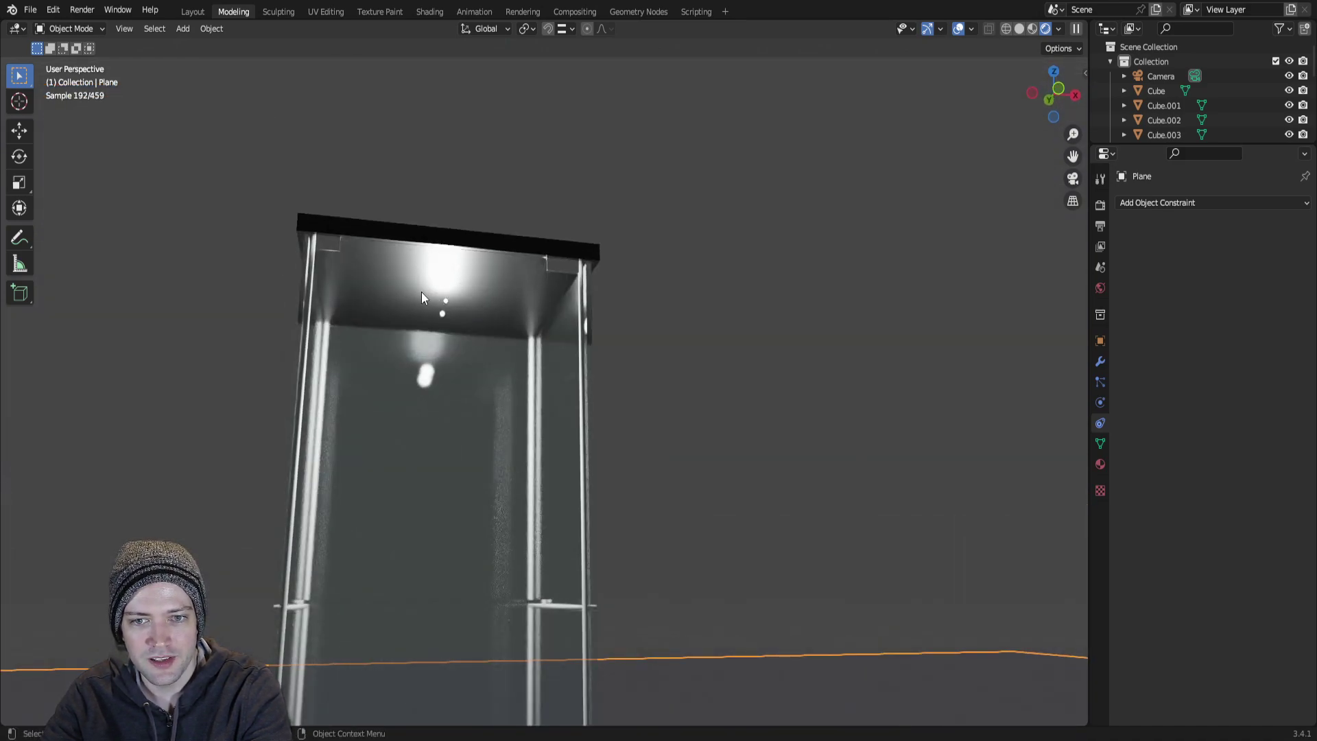
{"action": "middle_click_drag", "start_coordinate": [402, 338], "coordinate": [496, 361]}
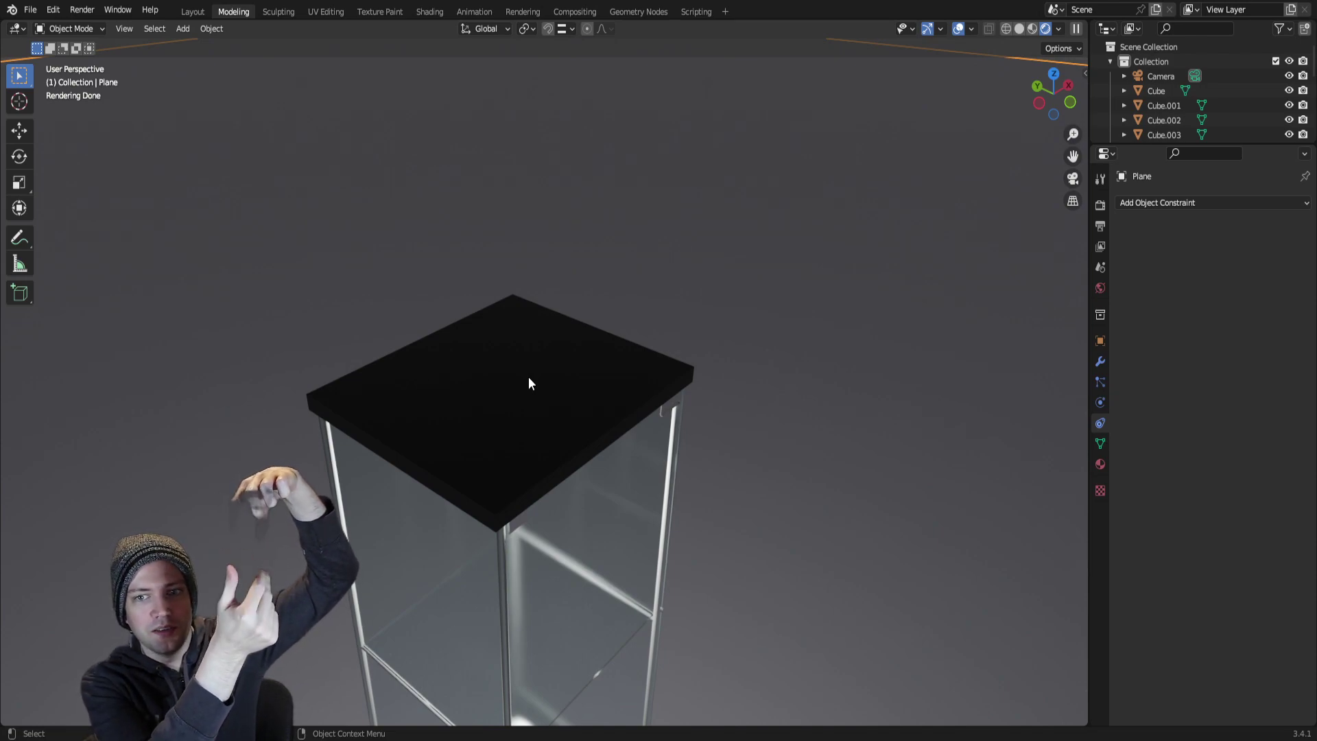
{"action": "middle_click_drag", "start_coordinate": [352, 635], "coordinate": [471, 397]}
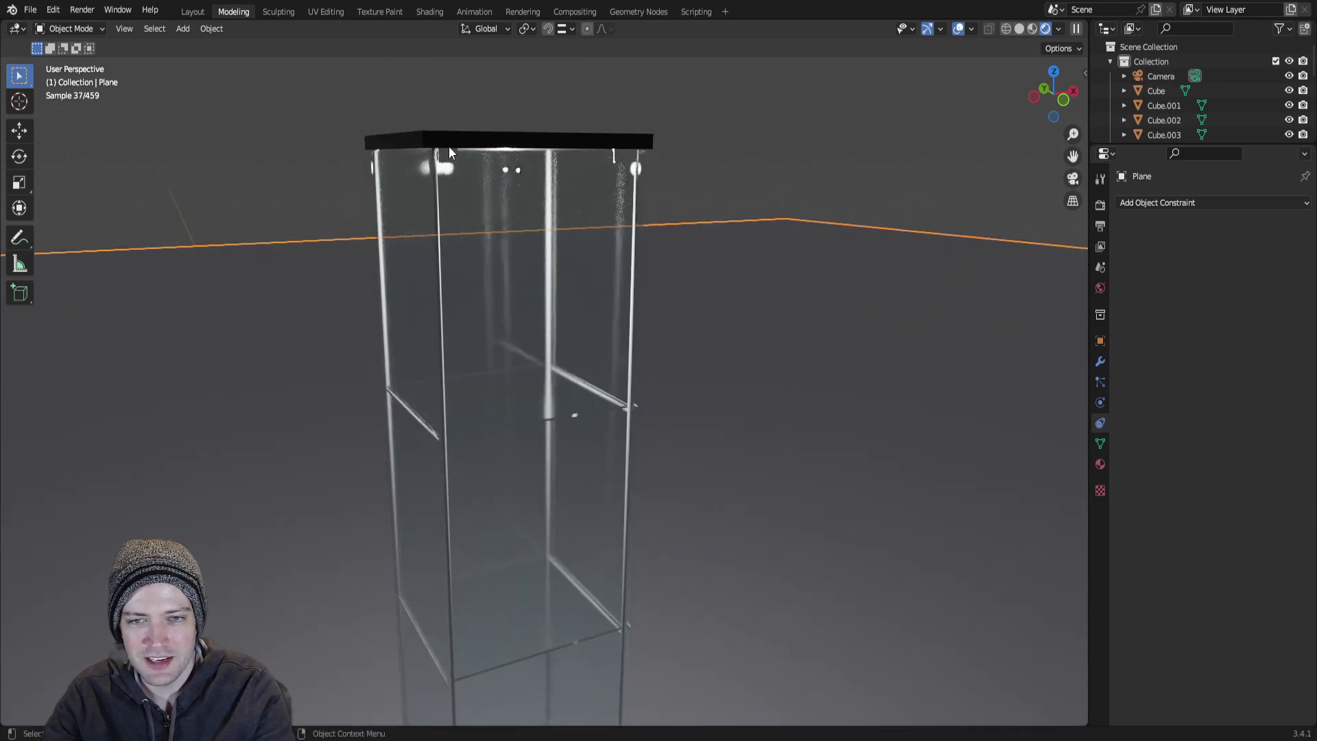
{"action": "middle_click_drag", "start_coordinate": [575, 321], "coordinate": [618, 231], "text": "shift"}
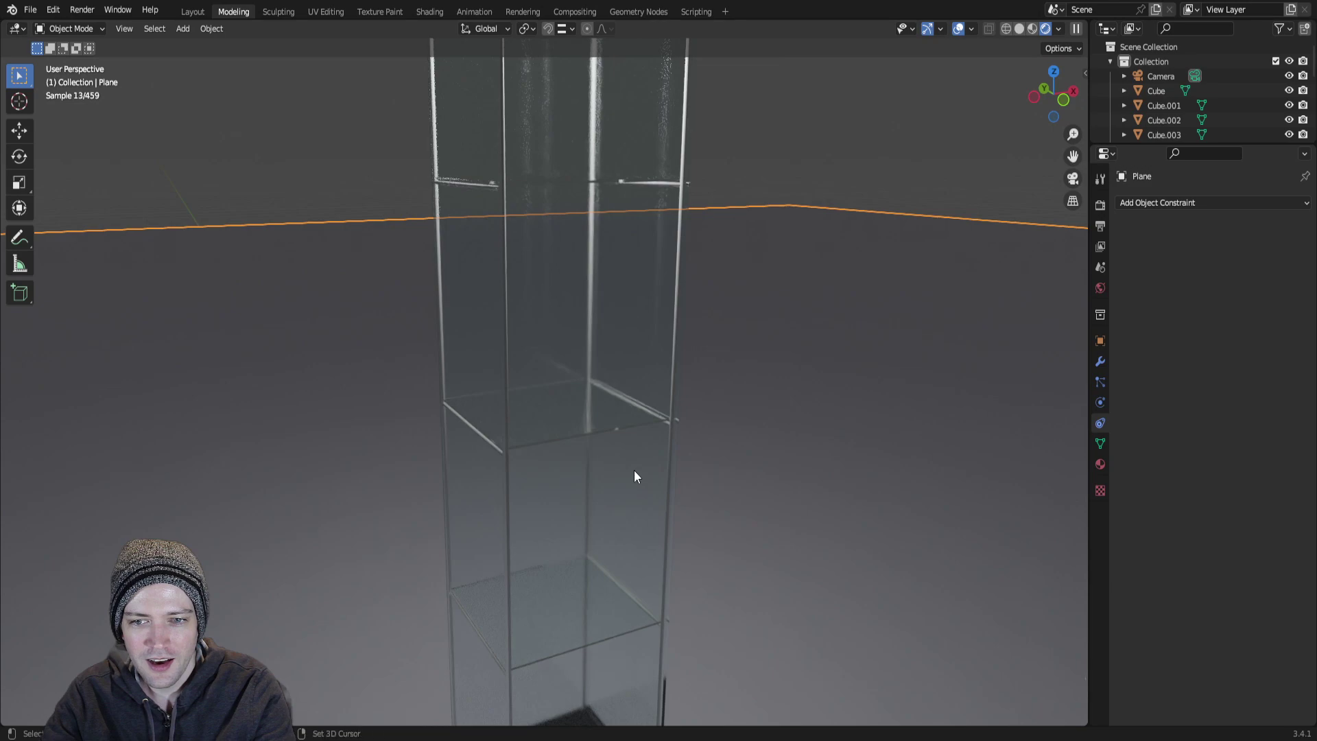
{"action": "scroll", "coordinate": [566, 290], "scroll_direction": "down", "scroll_amount": 5}
{"action": "middle_click_drag", "start_coordinate": [533, 377], "coordinate": [652, 368]}
{"action": "middle_click_drag", "start_coordinate": [582, 446], "coordinate": [478, 282]}
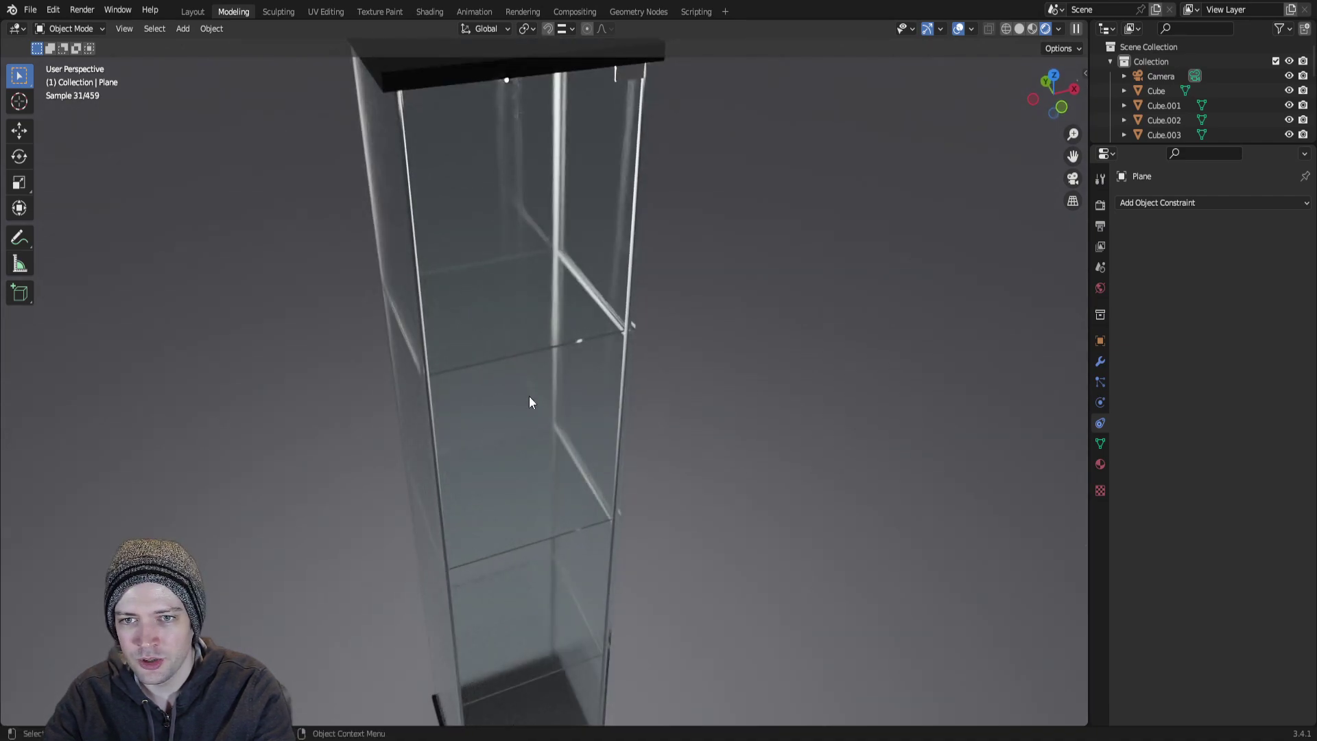
{"action": "middle_click_drag", "start_coordinate": [528, 396], "coordinate": [541, 360]}
{"action": "left_click", "coordinate": [530, 311]}
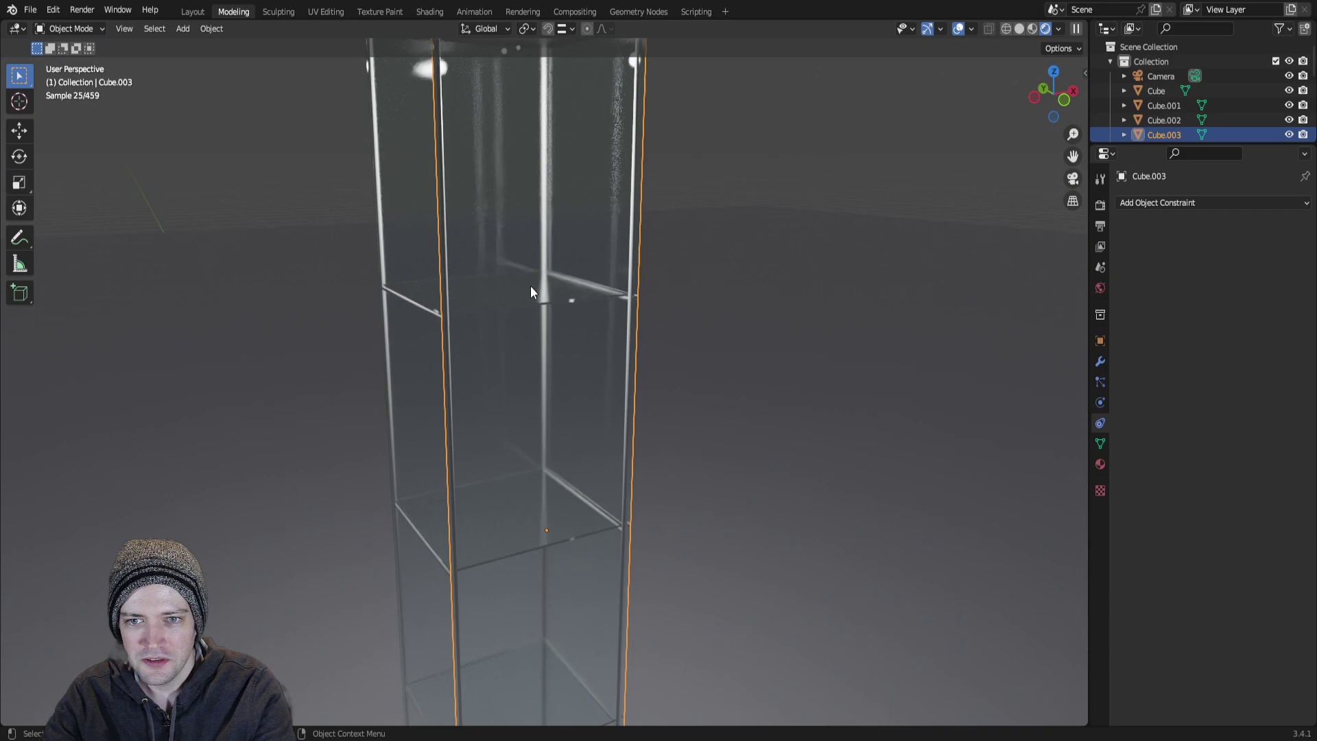
{"action": "scroll", "coordinate": [484, 319], "scroll_direction": "down", "scroll_amount": 3}
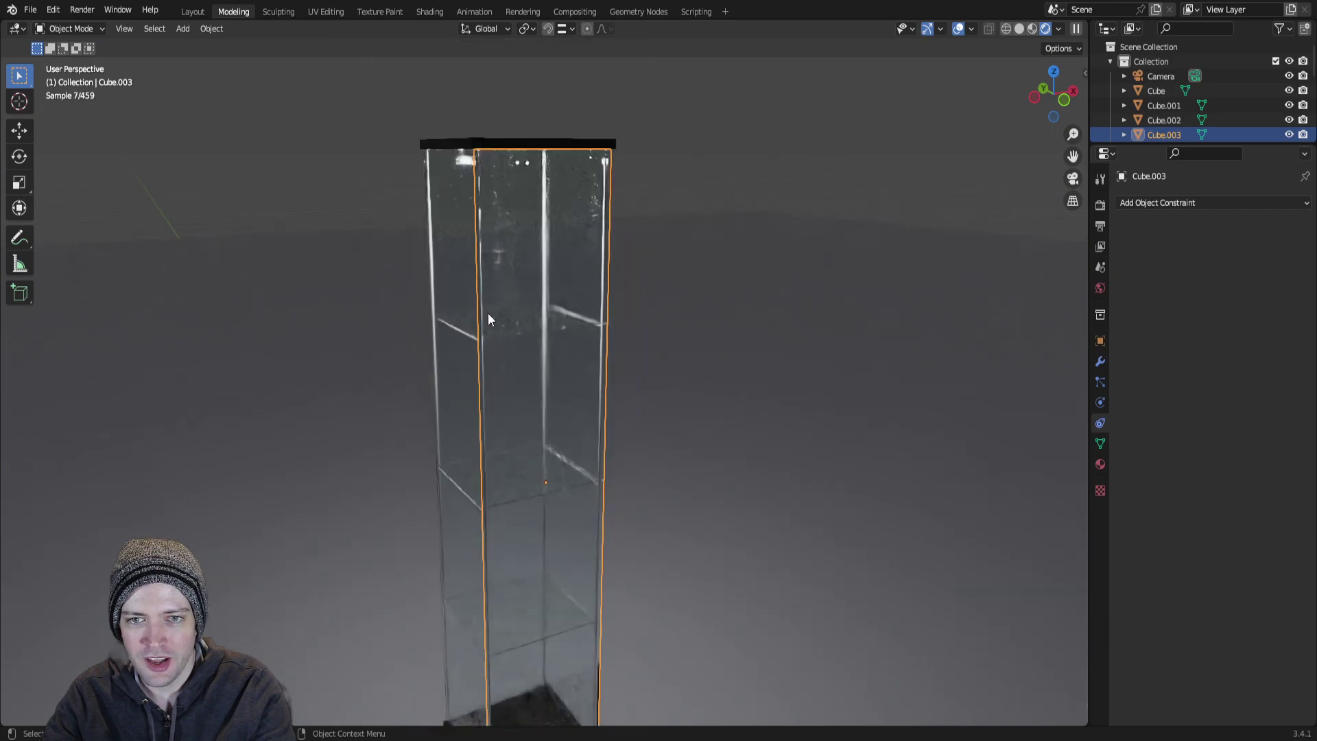
{"action": "left_click", "coordinate": [380, 178]}
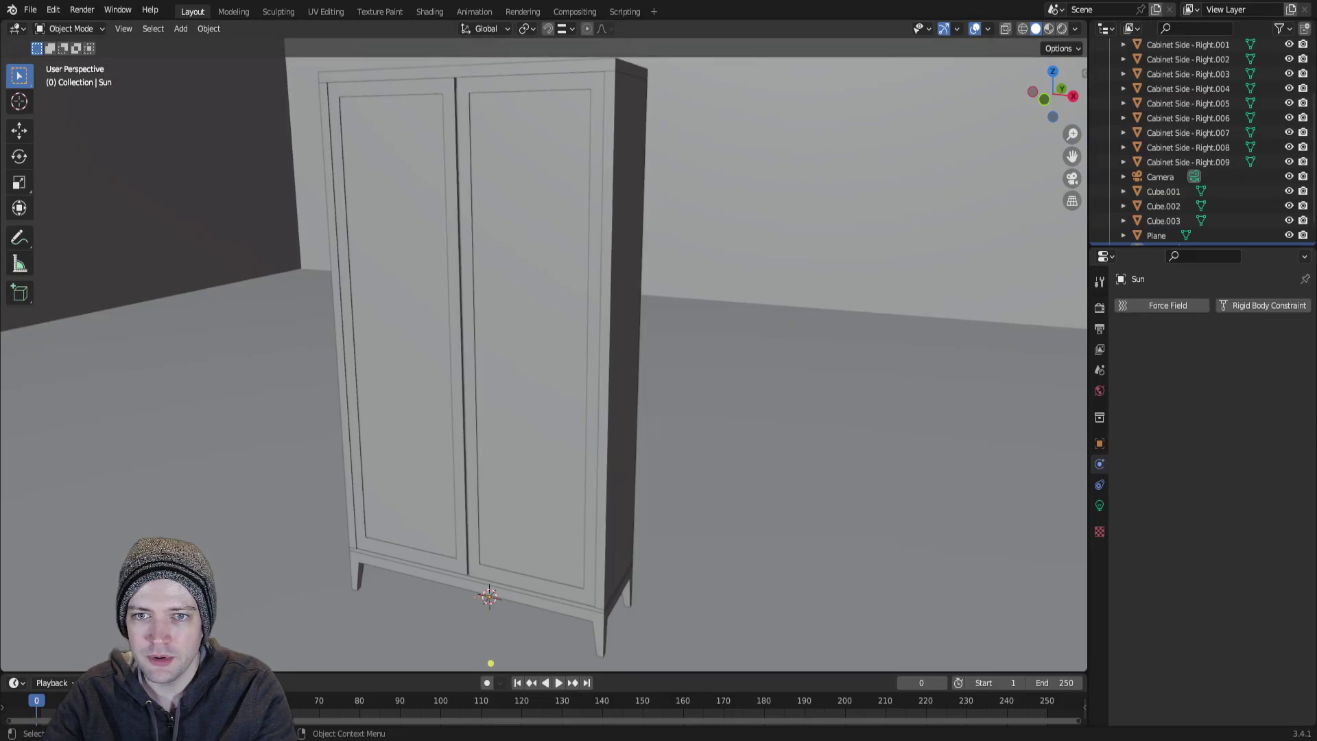
Select the cabinet's right door and switch the viewport to Rendered shading
{"action": "left_click", "coordinate": [553, 232]}
{"action": "key", "text": "Tab"}
{"action": "key", "text": "Tab"}
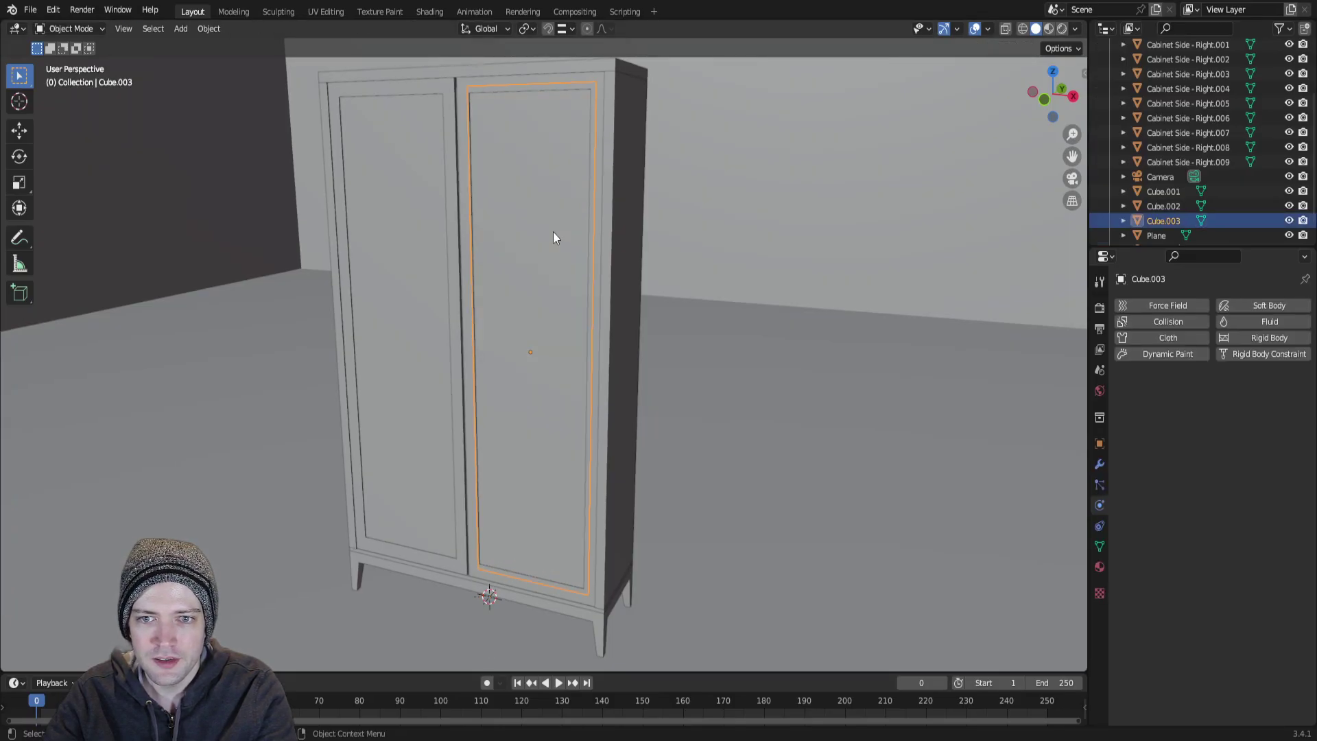
{"action": "left_click", "coordinate": [1062, 28]}
{"action": "mouse_move", "coordinate": [385, 278]}
{"action": "middle_mouse_down"}
{"action": "mouse_move", "coordinate": [493, 280]}
{"action": "mouse_move", "coordinate": [464, 249]}
{"action": "mouse_move", "coordinate": [479, 253]}
{"action": "middle_mouse_up"}
Move the left door out to the cabinet's right side, then undo it back into place
{"action": "left_click", "coordinate": [463, 248]}
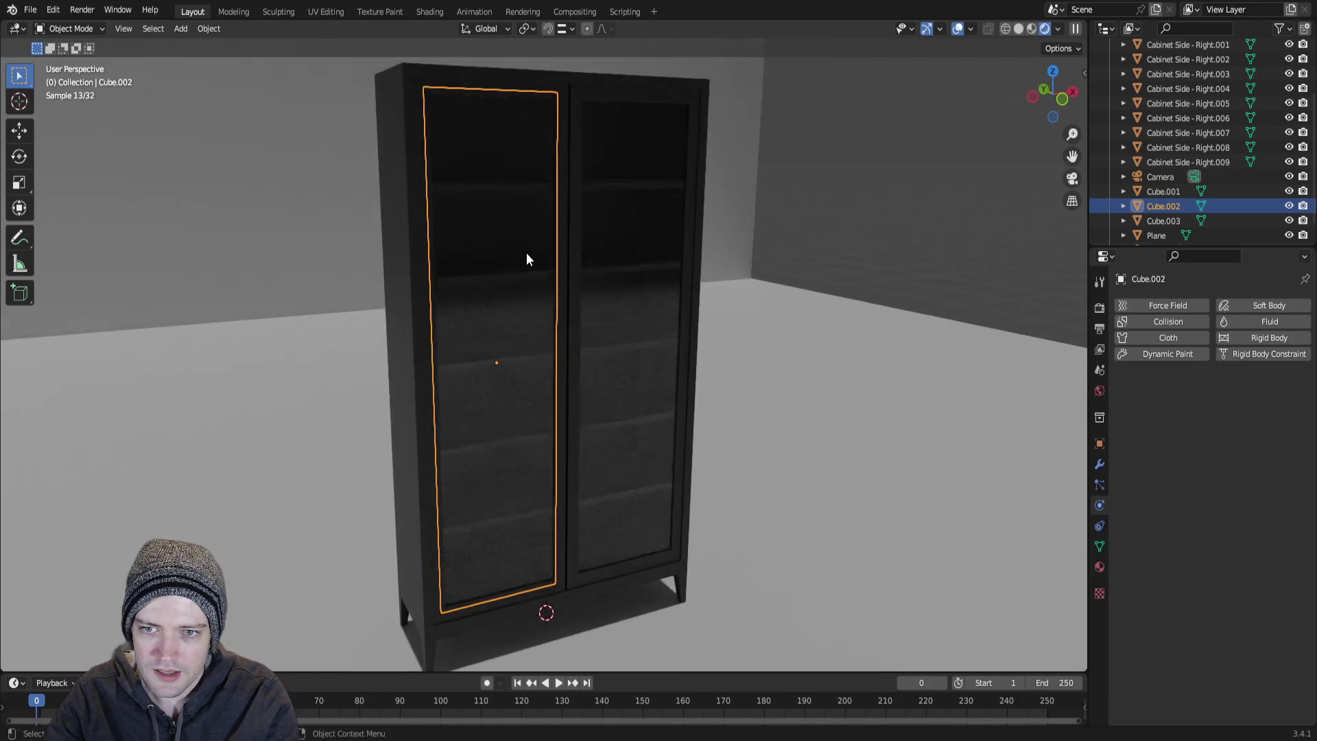
{"action": "key", "text": "g"}
{"action": "left_click", "coordinate": [635, 271]}
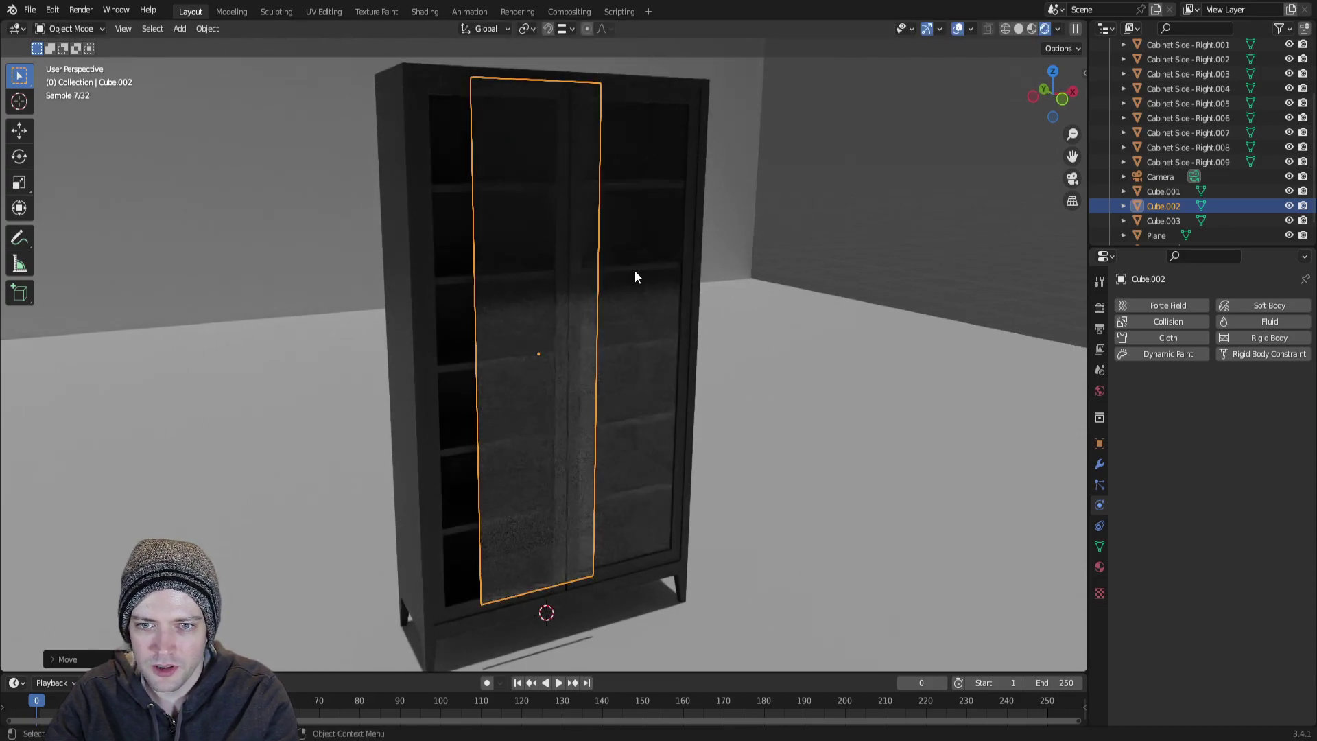
{"action": "key", "text": "g"}
{"action": "left_click", "coordinate": [852, 306]}
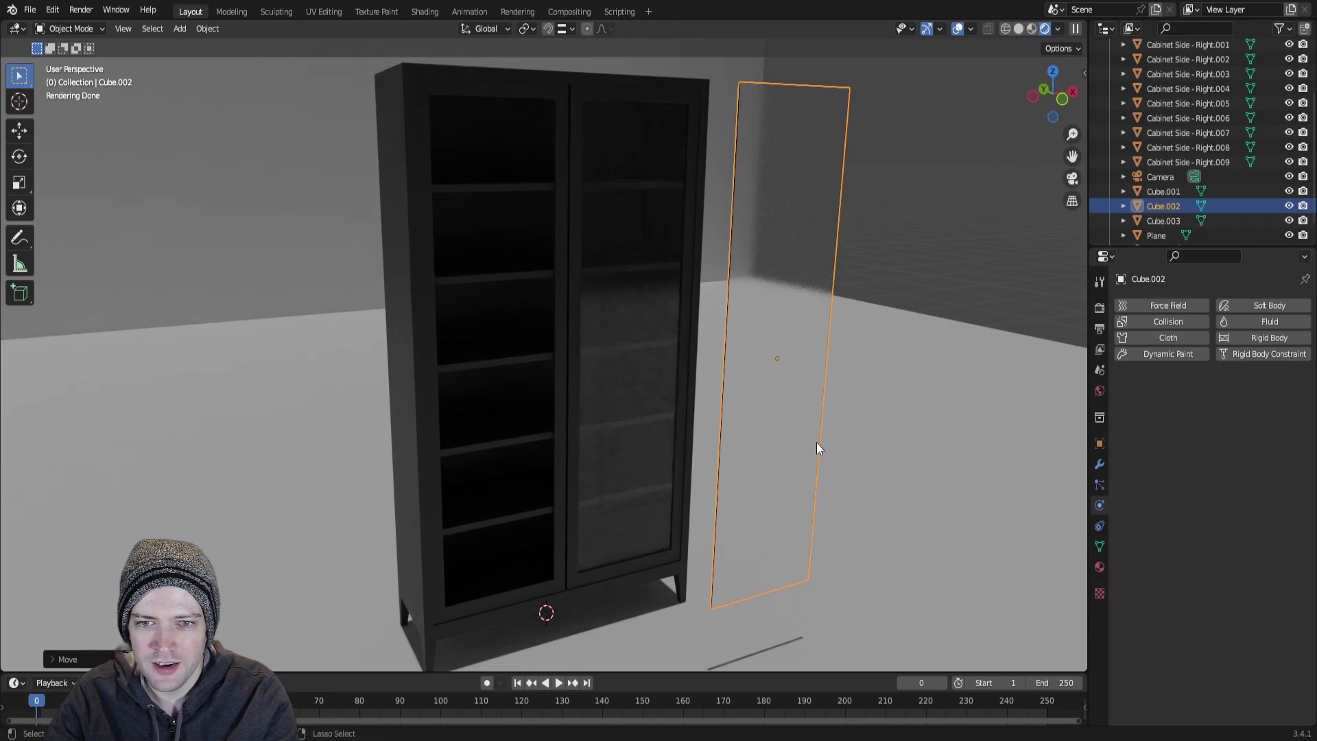
{"action": "key", "text": "ctrl+z"}
{"action": "key", "text": "ctrl+z"}
Zoom out from the rendered cabinet and deselect the left door
{"action": "middle_click_drag", "start_coordinate": [899, 413], "coordinate": [781, 299]}
{"action": "scroll", "coordinate": [838, 417], "scroll_direction": "down", "scroll_amount": 3}
{"action": "scroll", "coordinate": [690, 385], "scroll_direction": "down", "scroll_amount": 2}
{"action": "left_click", "coordinate": [759, 304]}
{"action": "scroll", "coordinate": [694, 344], "scroll_direction": "up", "scroll_amount": 4}
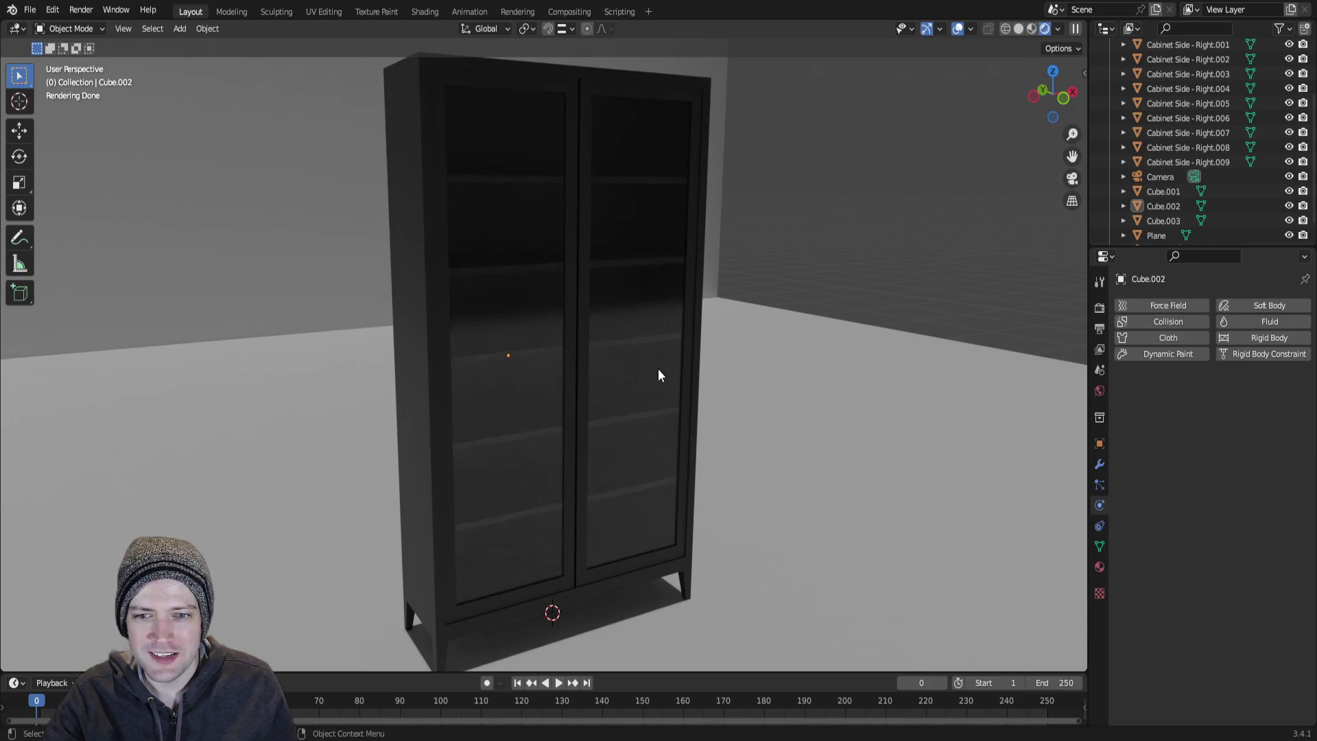
Orbit and zoom around the rendered black cabinet, from head-on to its left side
{"action": "middle_click_drag", "start_coordinate": [728, 372], "coordinate": [620, 376]}
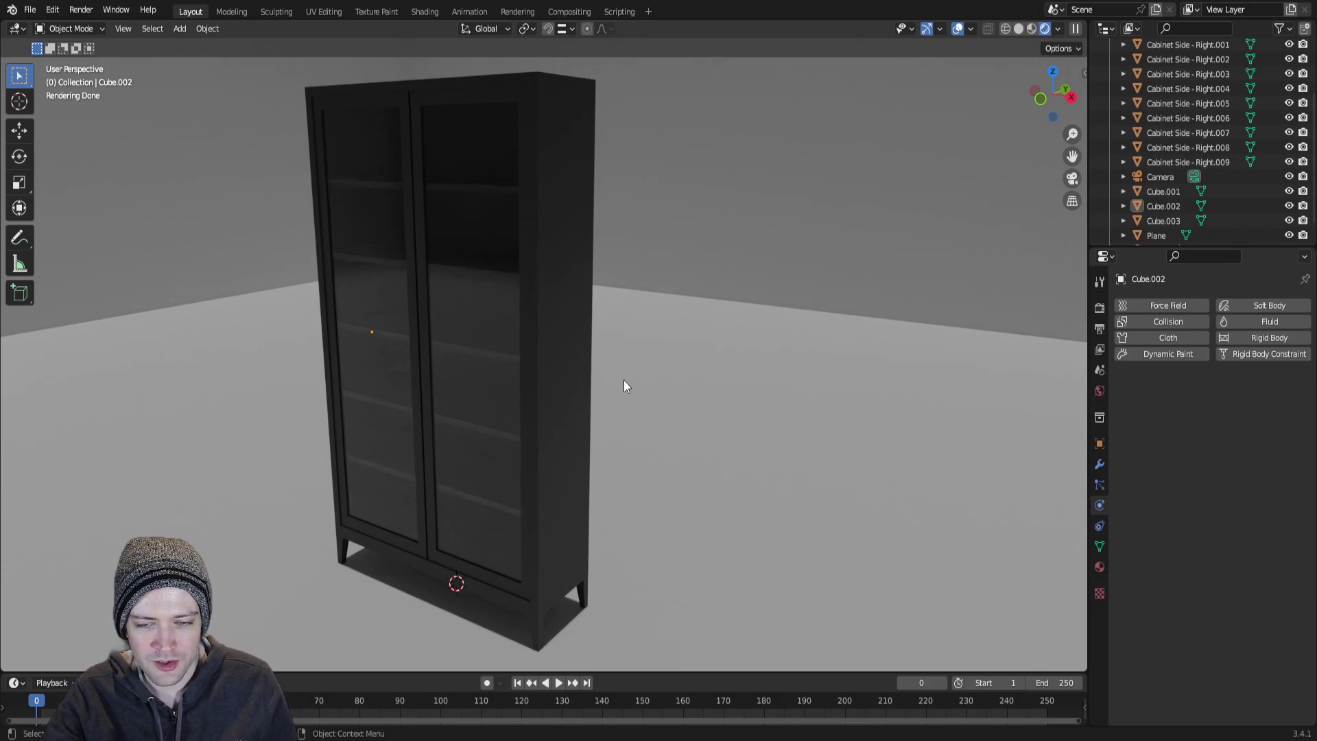
{"action": "scroll", "coordinate": [536, 351], "scroll_direction": "down", "scroll_amount": 1}
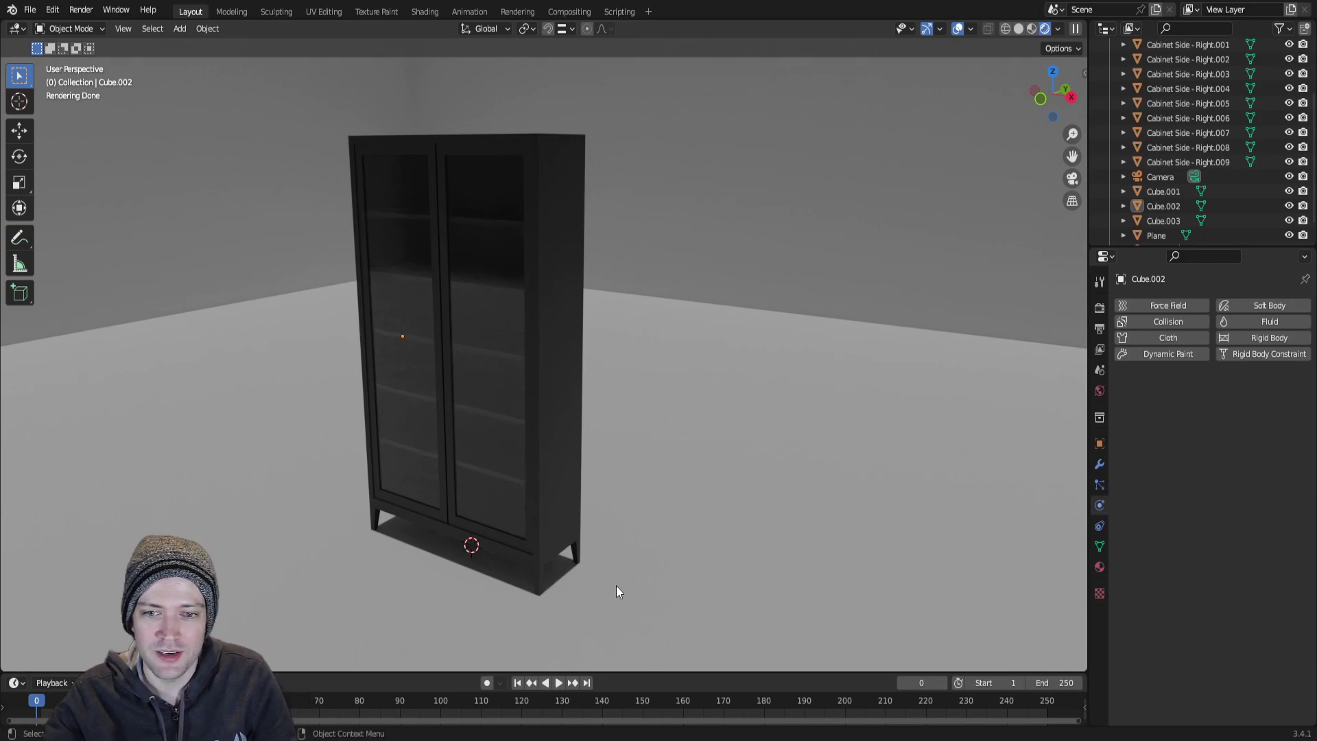
{"action": "middle_click_drag", "start_coordinate": [539, 390], "coordinate": [631, 391]}
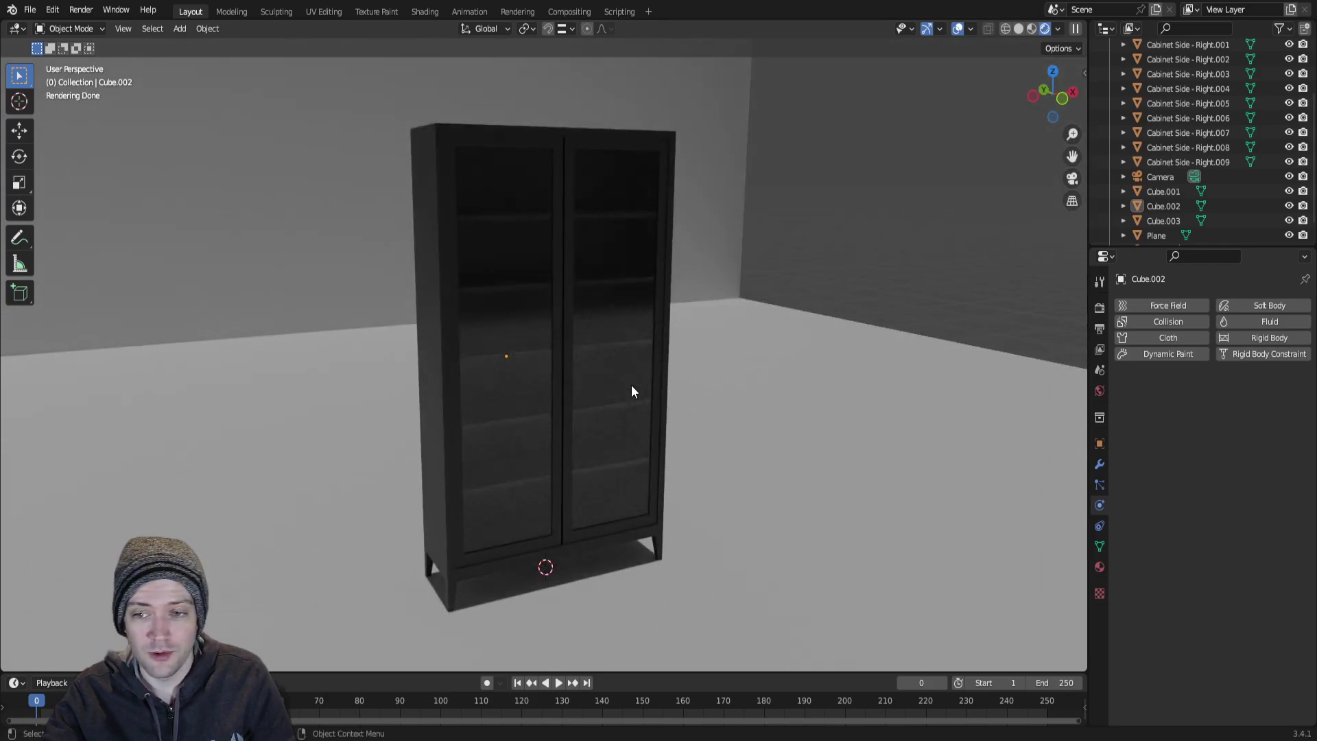
{"action": "middle_click_drag", "start_coordinate": [616, 406], "coordinate": [512, 415]}
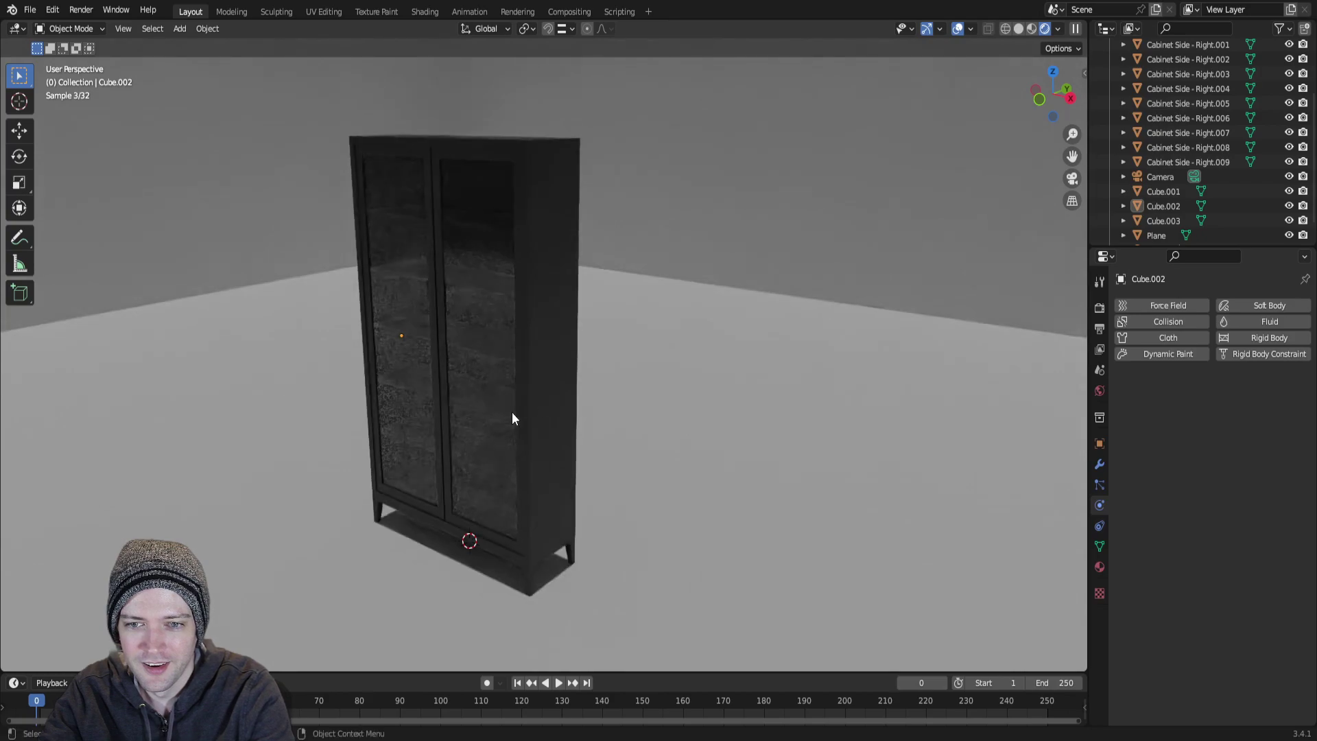